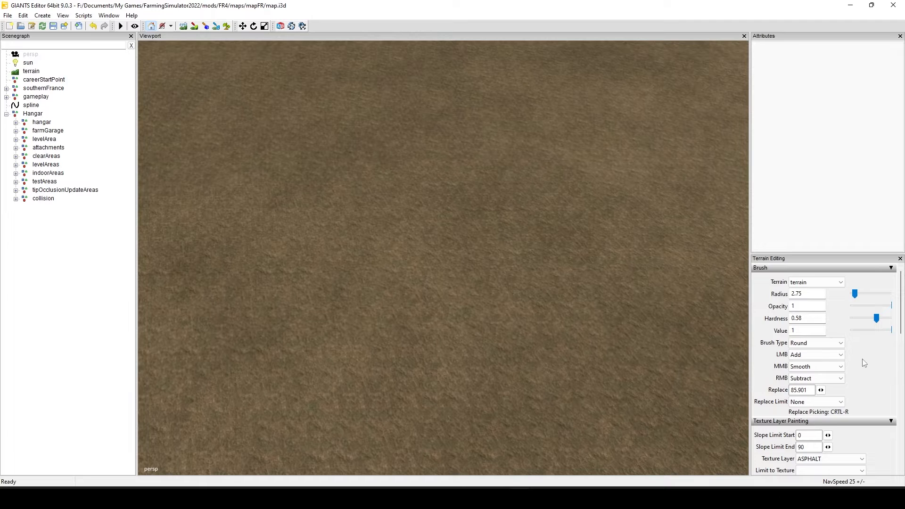
Step: Choose terrainDetailHeight as the foliage layer for terrain painting
{"action": "scroll", "coordinate": [864, 364], "scroll_direction": "down", "scroll_amount": 4}
{"action": "scroll", "coordinate": [884, 360], "scroll_direction": "down", "scroll_amount": 8}
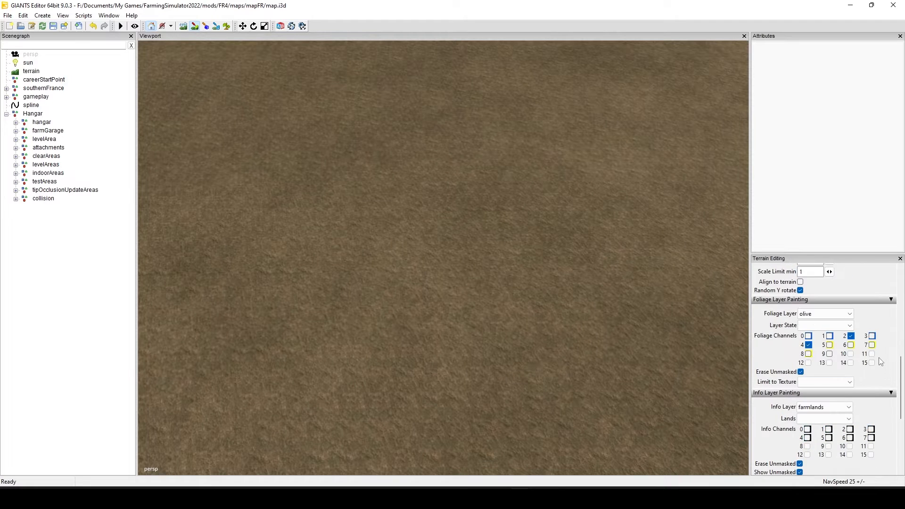
{"action": "left_click", "coordinate": [851, 314]}
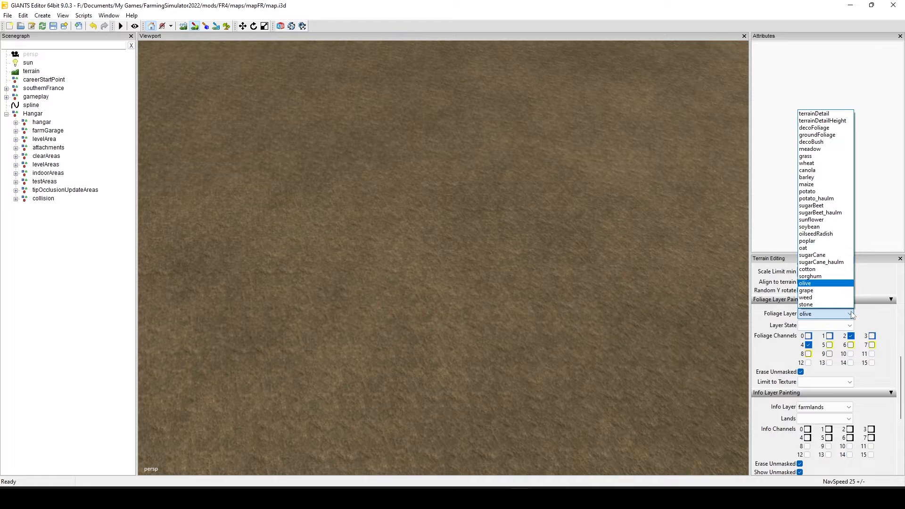
{"action": "left_click", "coordinate": [837, 122]}
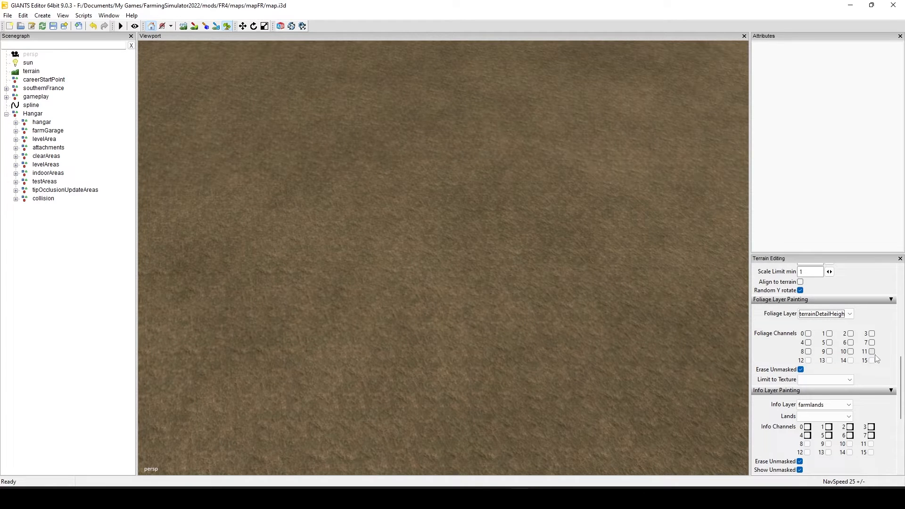
Step: Enable foliage channels 0, 2 and 8 and paint a flat grain patch on the bare field
{"action": "left_click", "coordinate": [809, 334]}
{"action": "left_click", "coordinate": [851, 333]}
{"action": "left_click", "coordinate": [850, 334]}
{"action": "left_click", "coordinate": [851, 335]}
{"action": "left_click", "coordinate": [808, 351]}
{"action": "mouse_move", "coordinate": [432, 231]}
{"action": "left_mouse_down"}
{"action": "mouse_move", "coordinate": [417, 243]}
{"action": "mouse_move", "coordinate": [435, 223]}
{"action": "mouse_move", "coordinate": [452, 228]}
{"action": "mouse_move", "coordinate": [474, 209]}
{"action": "mouse_move", "coordinate": [420, 212]}
{"action": "mouse_move", "coordinate": [422, 262]}
{"action": "mouse_move", "coordinate": [493, 246]}
{"action": "left_mouse_up"}
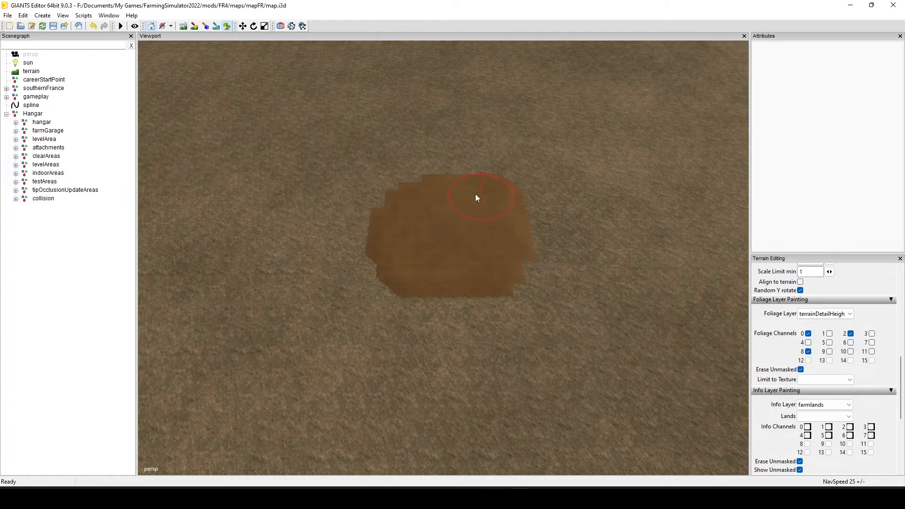
Step: Examine the painted grain patch's texture and thickness up close and from farther away
{"action": "scroll", "coordinate": [436, 288], "scroll_direction": "up", "scroll_amount": 10}
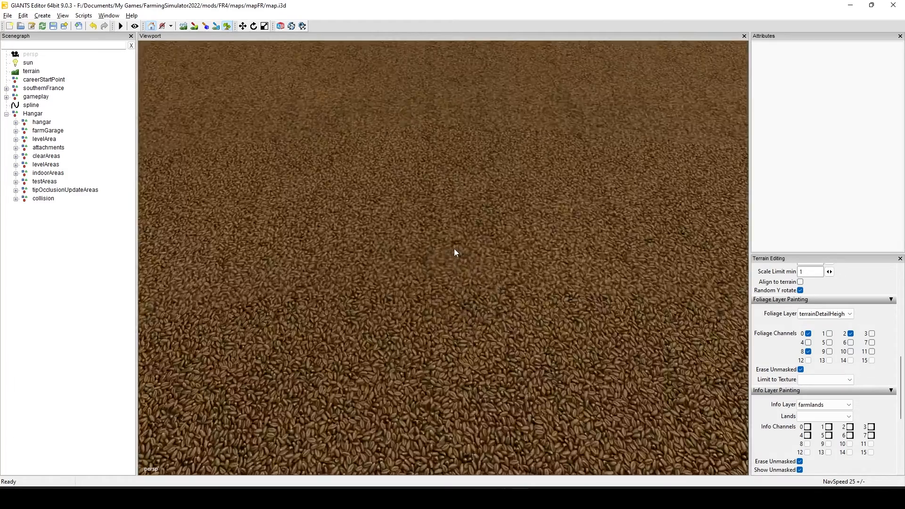
{"action": "scroll", "coordinate": [455, 236], "scroll_direction": "down", "scroll_amount": 5}
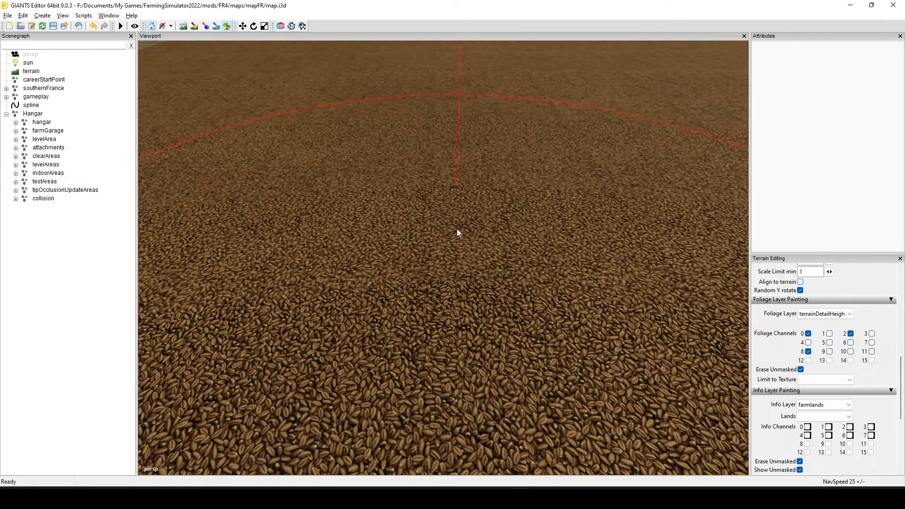
{"action": "scroll", "coordinate": [458, 236], "scroll_direction": "down", "scroll_amount": 6}
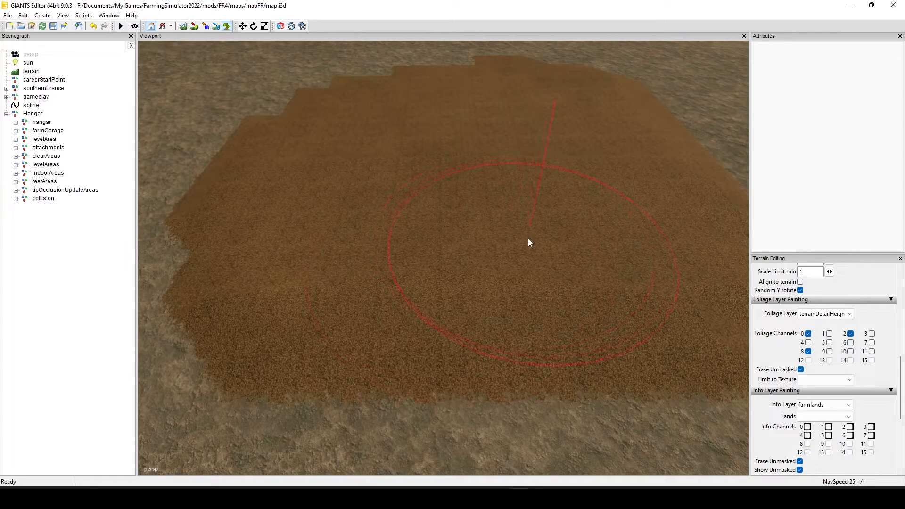
{"action": "scroll", "coordinate": [527, 238], "scroll_direction": "up", "scroll_amount": 10}
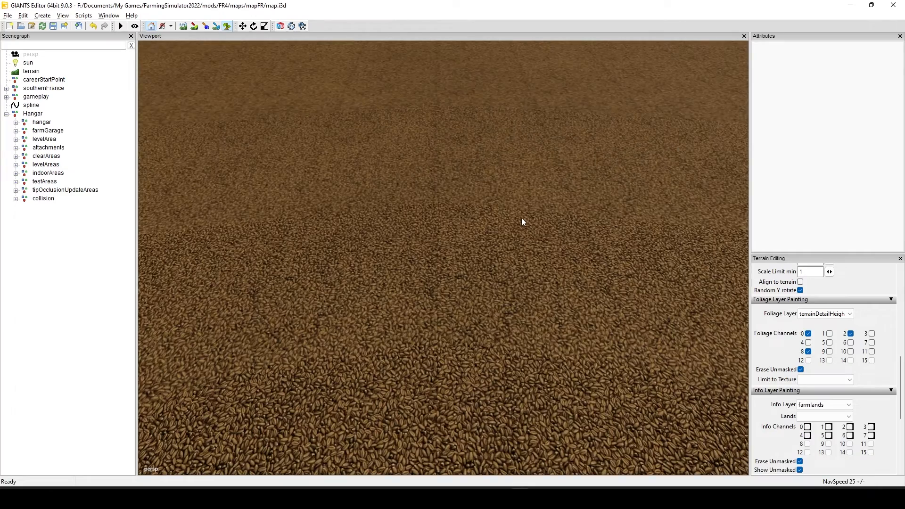
{"action": "scroll", "coordinate": [521, 220], "scroll_direction": "down", "scroll_amount": 5}
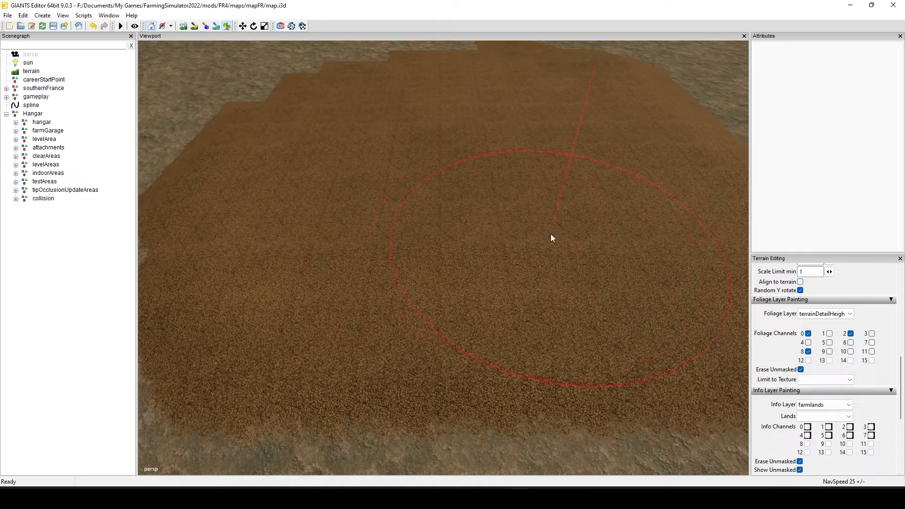
{"action": "scroll", "coordinate": [551, 234], "scroll_direction": "down", "scroll_amount": 5}
{"action": "scroll", "coordinate": [499, 279], "scroll_direction": "up", "scroll_amount": 3}
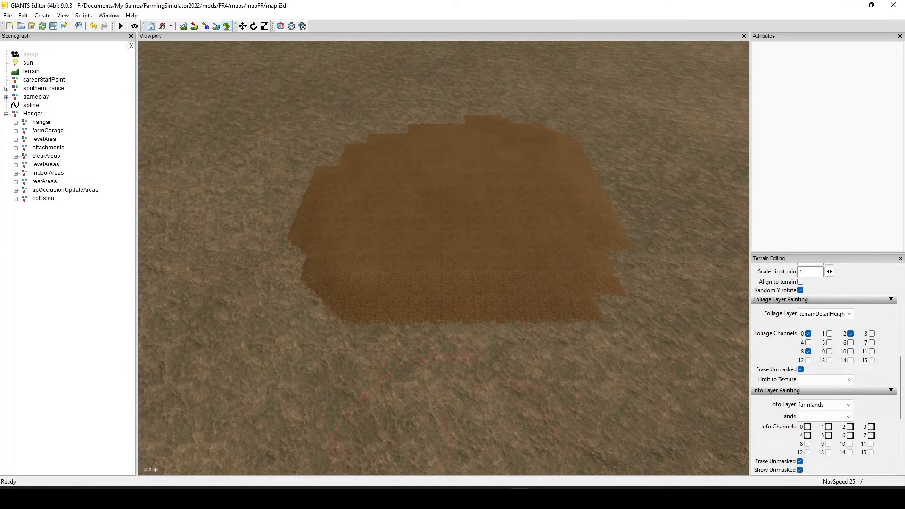
Step: Open maps_densityMapHeightTypes.xml from the Farming Simulator 22 data/maps folder in Notepad++, decline the update, and review its height type order
{"action": "mouse_move", "coordinate": [436, 497]}
{"action": "left_click", "coordinate": [426, 443]}
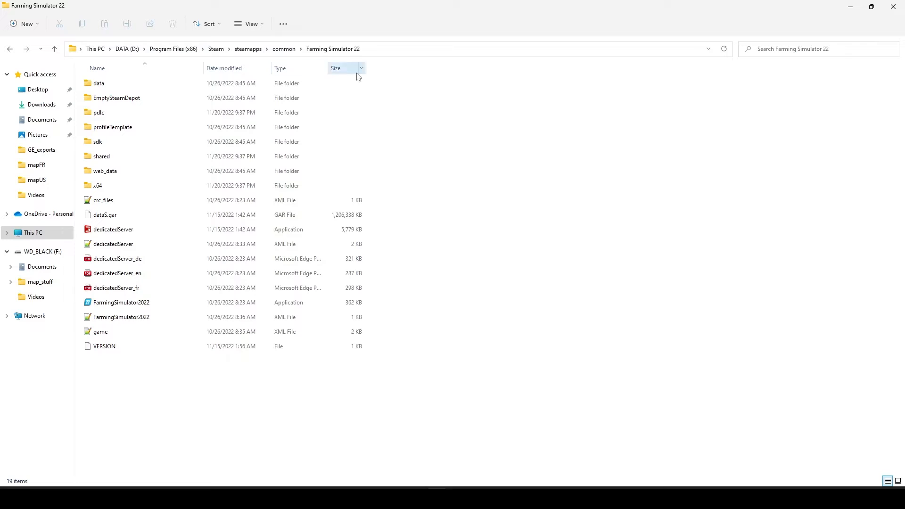
{"action": "double_click", "coordinate": [137, 88]}
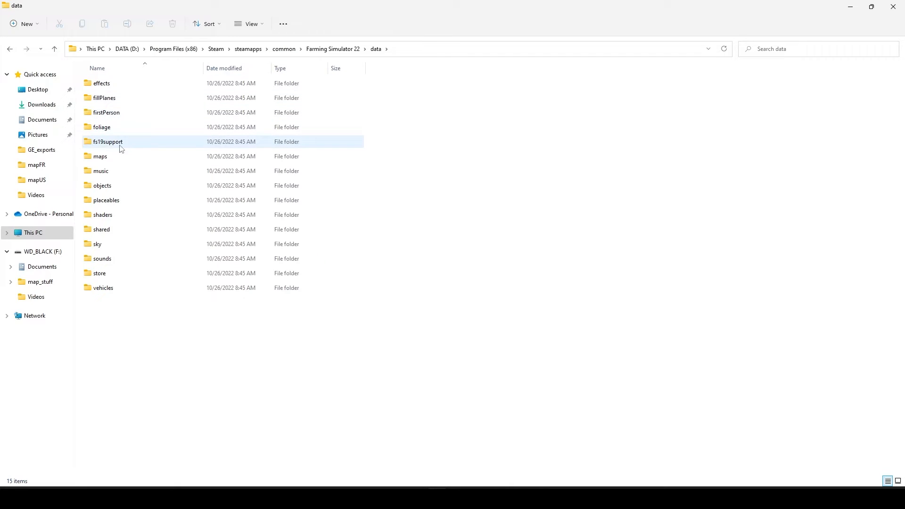
{"action": "double_click", "coordinate": [118, 159]}
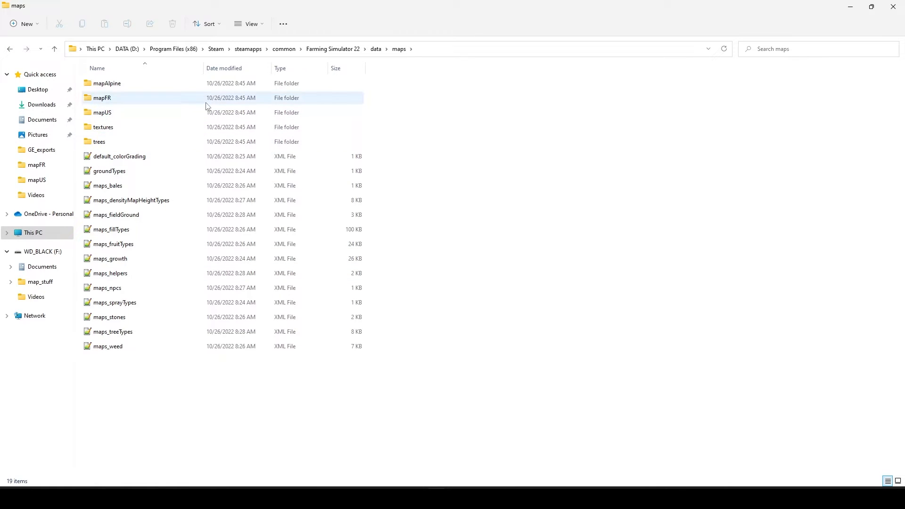
{"action": "double_click", "coordinate": [154, 204]}
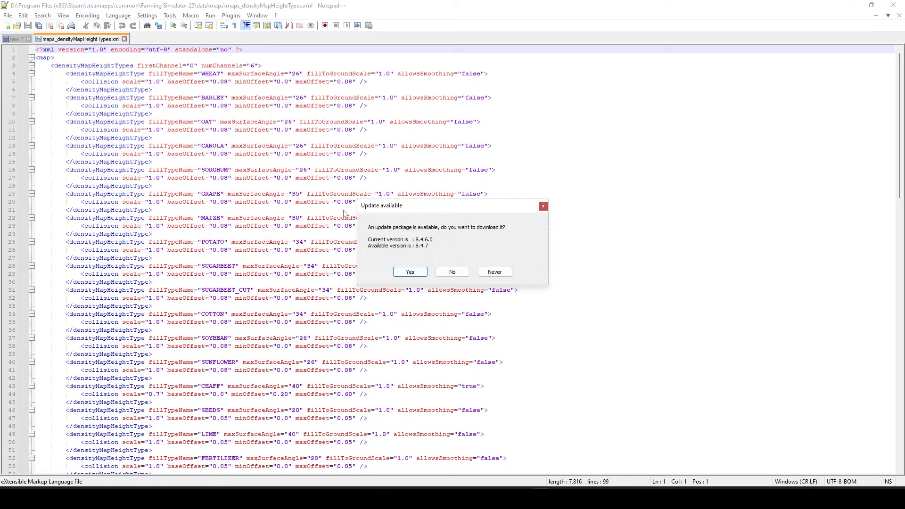
{"action": "left_click", "coordinate": [455, 273]}
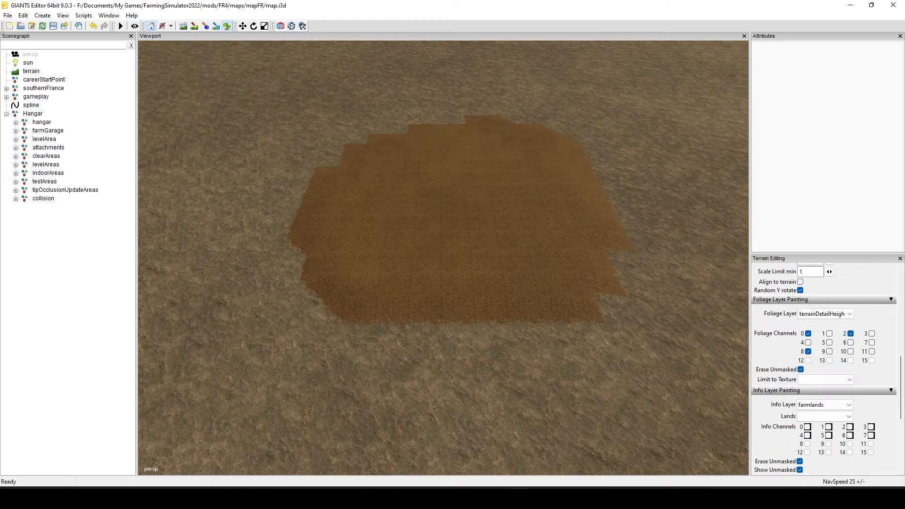
{"action": "left_click", "coordinate": [540, 497]}
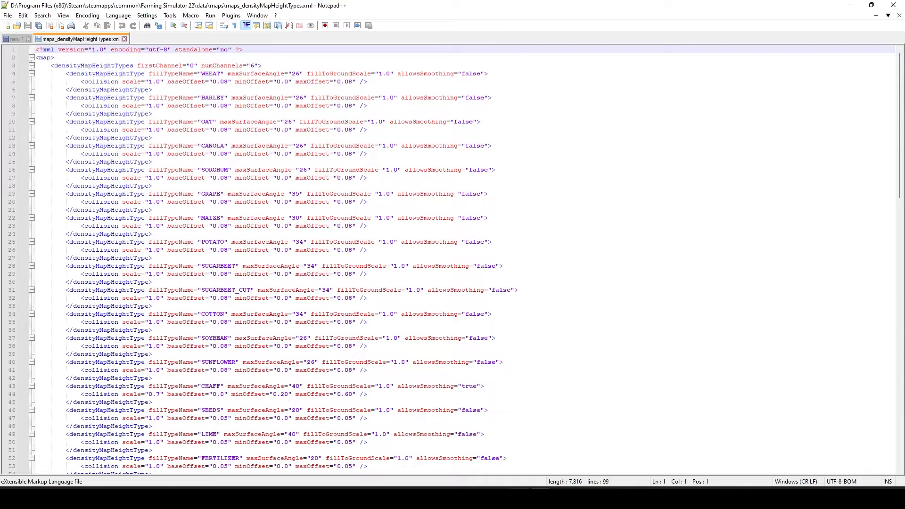
Step: Return to GIANTS Editor, replace foliage channel 8 with channel 10, and paint over the patch to heap the grain higher
{"action": "left_click", "coordinate": [514, 499]}
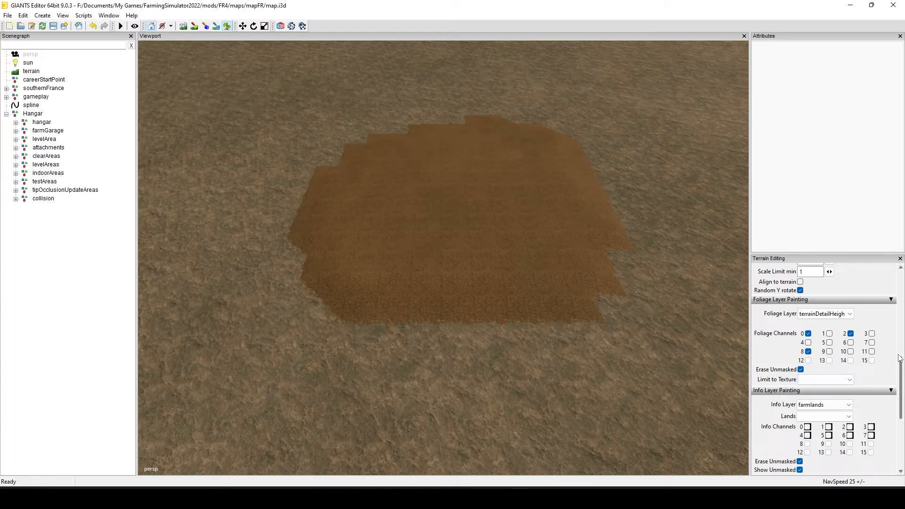
{"action": "left_click", "coordinate": [852, 353]}
{"action": "left_click", "coordinate": [808, 352]}
{"action": "scroll", "coordinate": [436, 339], "scroll_direction": "up", "scroll_amount": 3}
{"action": "left_click_drag", "start_coordinate": [445, 375], "coordinate": [439, 356], "text": "alt"}
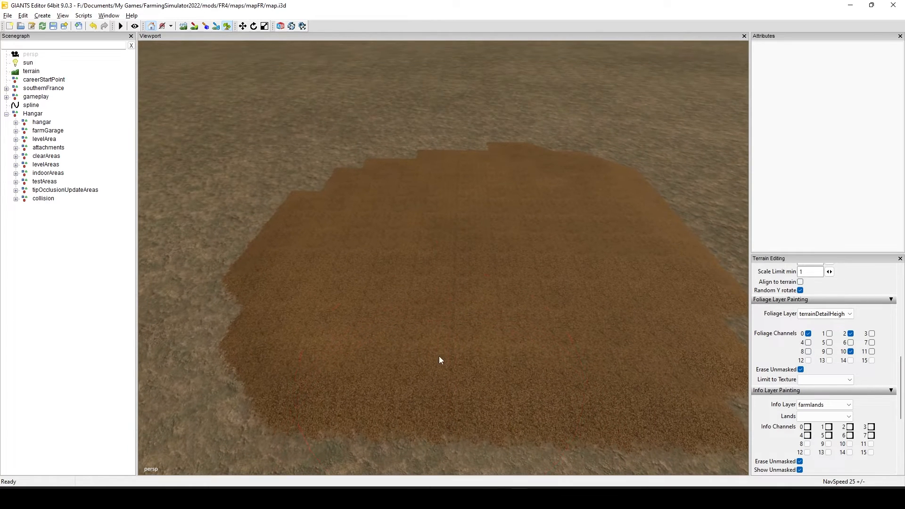
{"action": "mouse_move", "coordinate": [440, 217]}
{"action": "left_mouse_down"}
{"action": "mouse_move", "coordinate": [490, 271]}
{"action": "mouse_move", "coordinate": [501, 232]}
{"action": "left_mouse_up"}
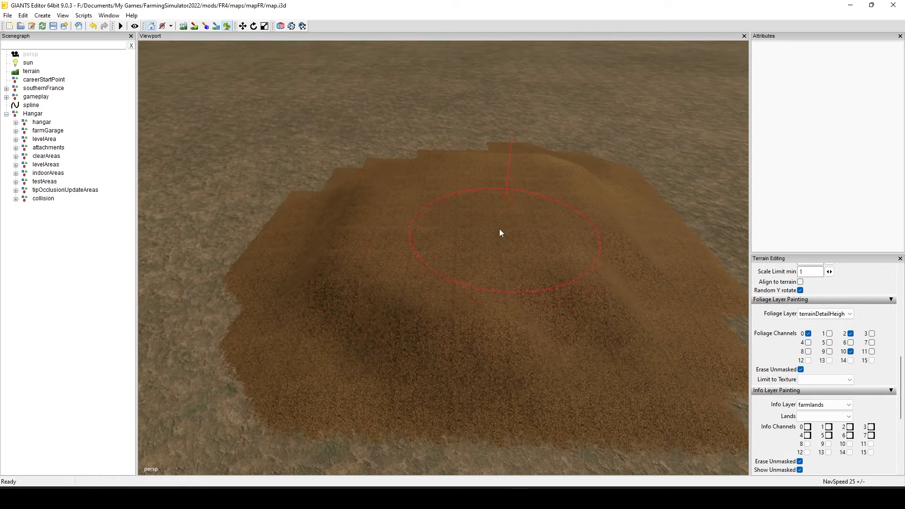
Step: Erase the entire grain pile from the field
{"action": "scroll", "coordinate": [495, 234], "scroll_direction": "down", "scroll_amount": 3}
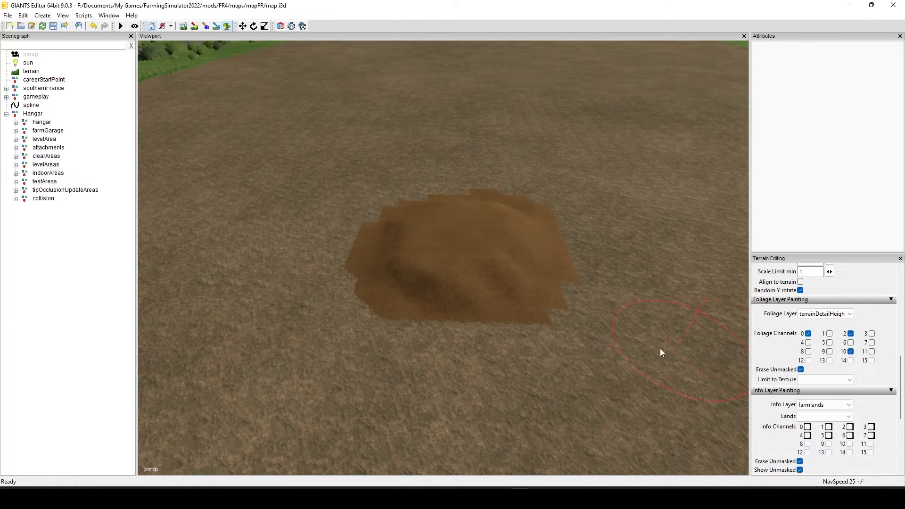
{"action": "mouse_move", "coordinate": [494, 239]}
{"action": "left_mouse_down"}
{"action": "mouse_move", "coordinate": [483, 258]}
{"action": "mouse_move", "coordinate": [456, 213]}
{"action": "mouse_move", "coordinate": [392, 265]}
{"action": "mouse_move", "coordinate": [504, 269]}
{"action": "mouse_move", "coordinate": [514, 235]}
{"action": "mouse_move", "coordinate": [486, 234]}
{"action": "left_mouse_up"}
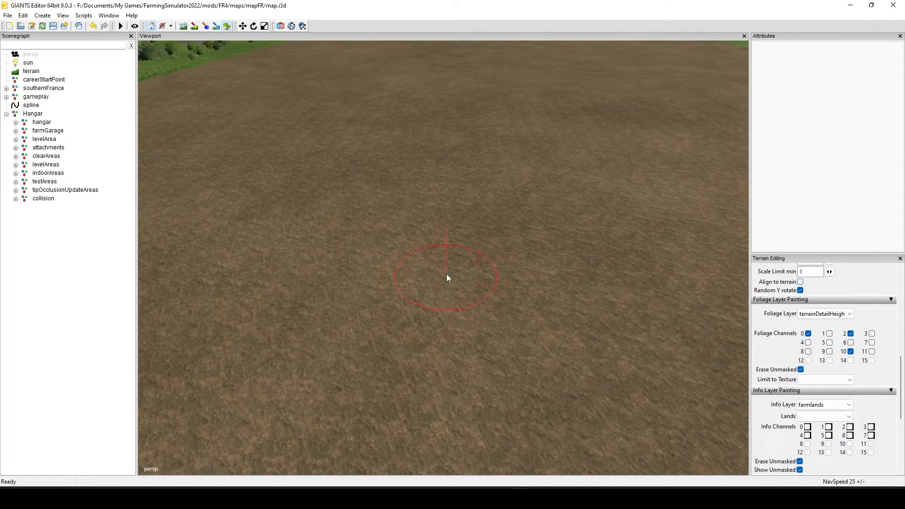
Step: Display the farmlands info layer around the hangar, review the available info layers, and turn info layer painting off again
{"action": "left_click_drag", "start_coordinate": [412, 231], "coordinate": [745, 192], "text": "alt"}
{"action": "mouse_move", "coordinate": [678, 193]}
{"action": "left_mouse_down", "text": "alt"}
{"action": "mouse_move", "coordinate": [525, 274]}
{"action": "mouse_move", "coordinate": [563, 268]}
{"action": "mouse_move", "coordinate": [584, 305]}
{"action": "mouse_move", "coordinate": [531, 335]}
{"action": "mouse_move", "coordinate": [551, 312]}
{"action": "mouse_move", "coordinate": [532, 285]}
{"action": "left_mouse_up", "text": "alt"}
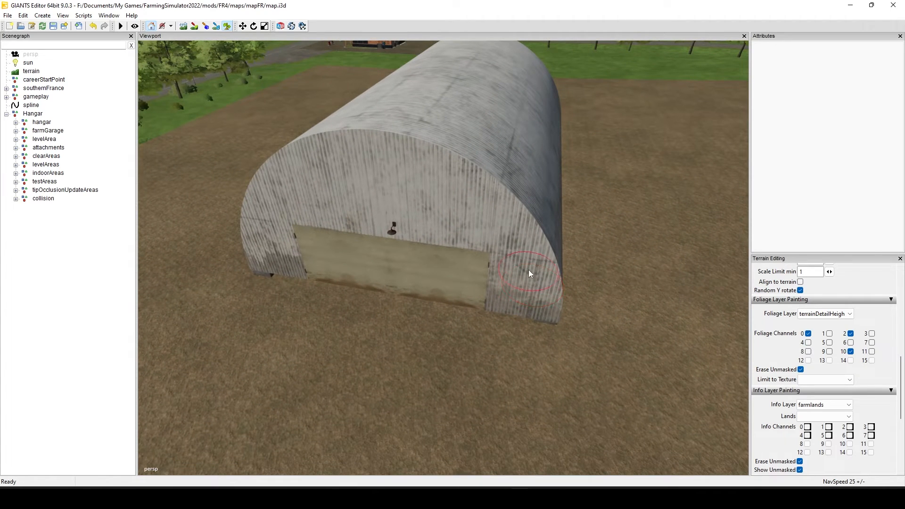
{"action": "left_click_drag", "start_coordinate": [570, 308], "coordinate": [573, 295], "text": "alt"}
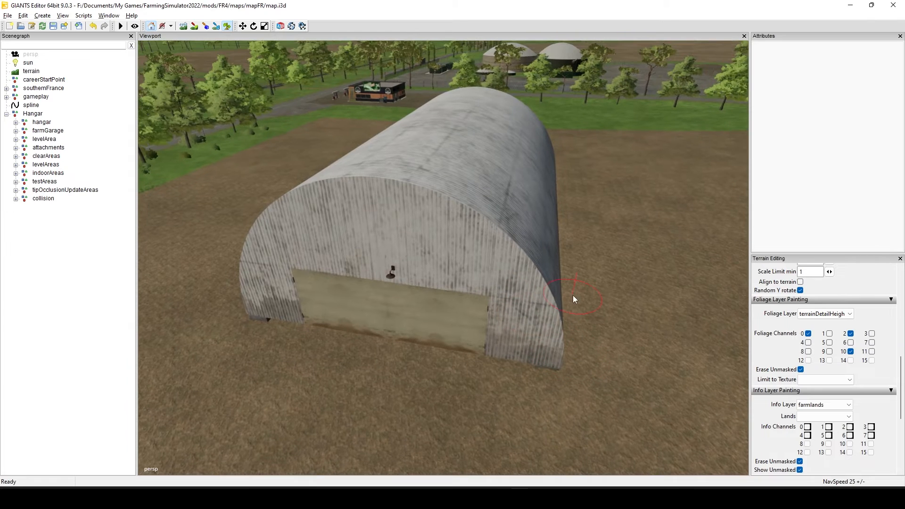
{"action": "left_click", "coordinate": [215, 25]}
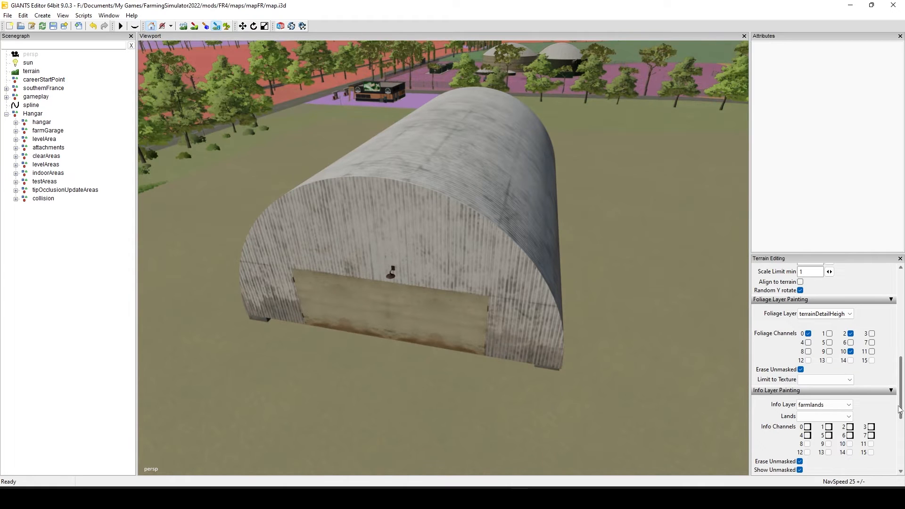
{"action": "mouse_move", "coordinate": [900, 395]}
{"action": "left_mouse_down"}
{"action": "mouse_move", "coordinate": [901, 417]}
{"action": "mouse_move", "coordinate": [901, 319]}
{"action": "mouse_move", "coordinate": [901, 406]}
{"action": "left_mouse_up"}
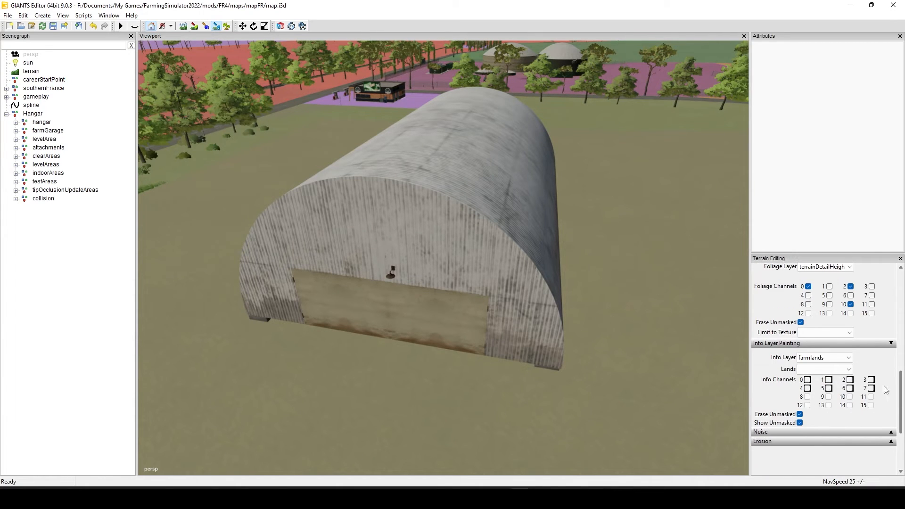
{"action": "left_click", "coordinate": [846, 358]}
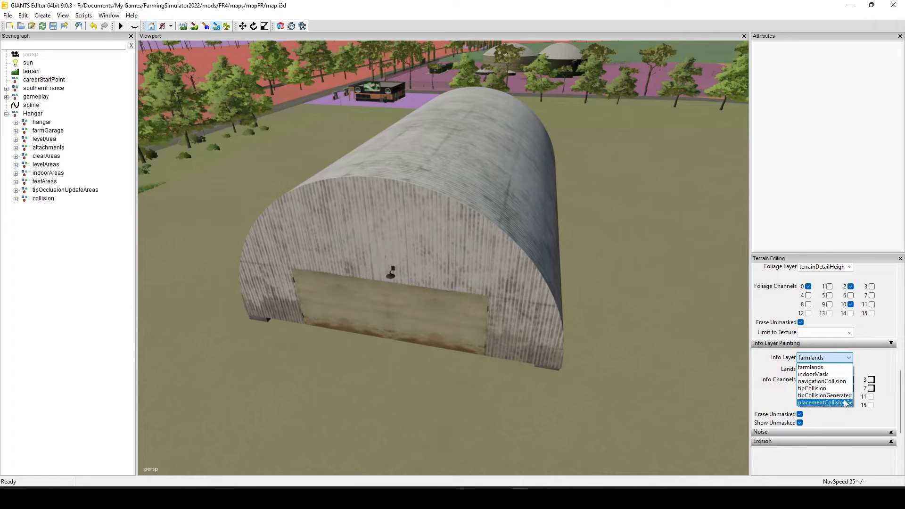
{"action": "left_click", "coordinate": [217, 28]}
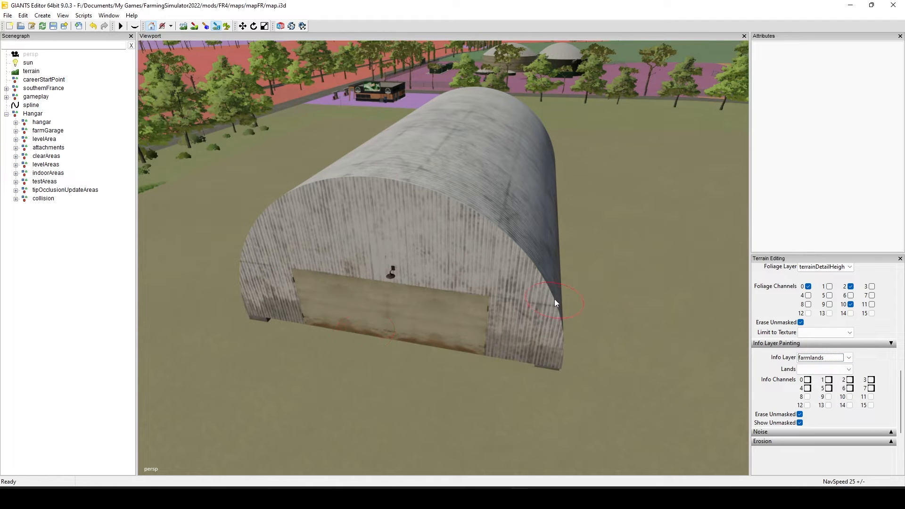
{"action": "scroll", "coordinate": [574, 283], "scroll_direction": "down", "scroll_amount": 3}
{"action": "left_click_drag", "start_coordinate": [556, 292], "coordinate": [527, 308], "text": "alt"}
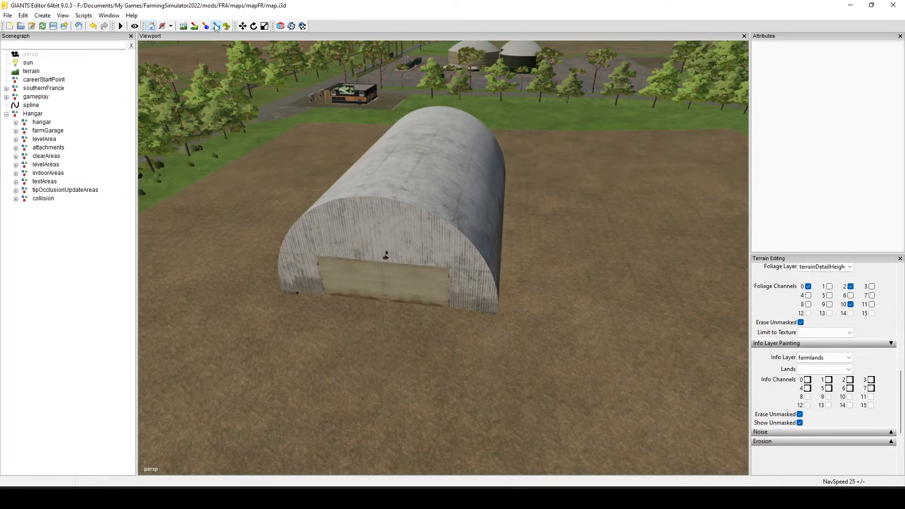
{"action": "left_click", "coordinate": [216, 26]}
{"action": "left_click", "coordinate": [83, 15]}
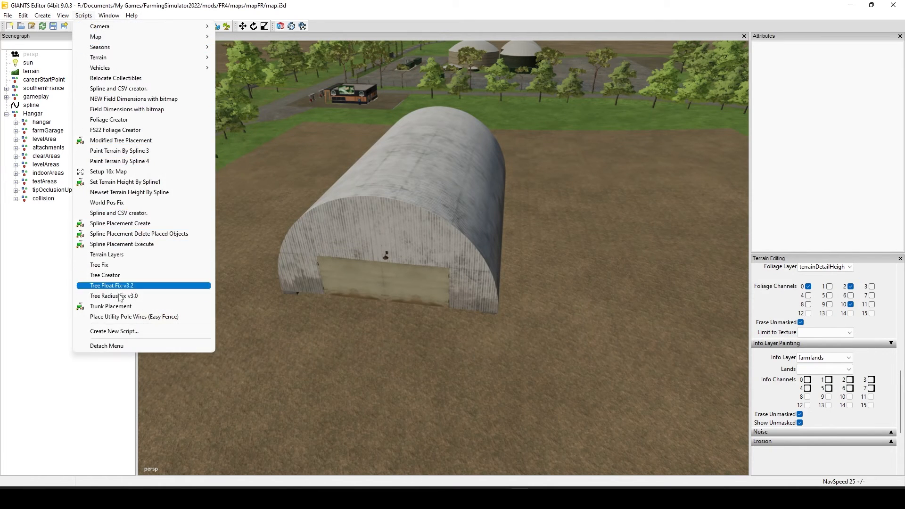
{"action": "left_click", "coordinate": [600, 258]}
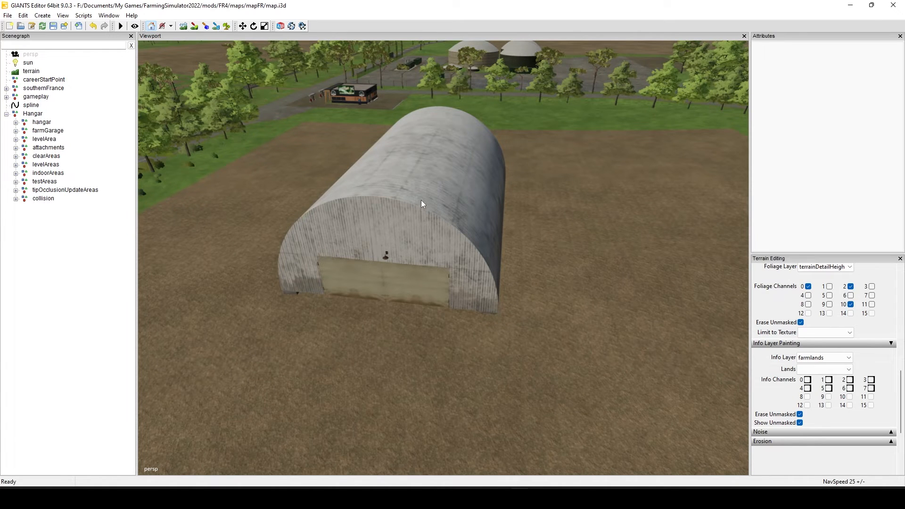
Step: Expand the Hangar's indoorAreas group and its indoorArea1Start node to examine the markers that define the indoor area
{"action": "left_click", "coordinate": [32, 115]}
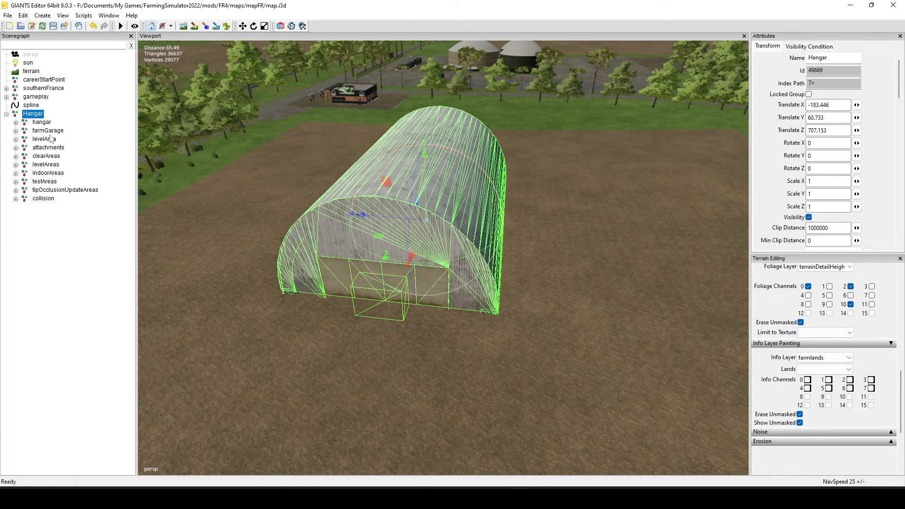
{"action": "left_click", "coordinate": [48, 173]}
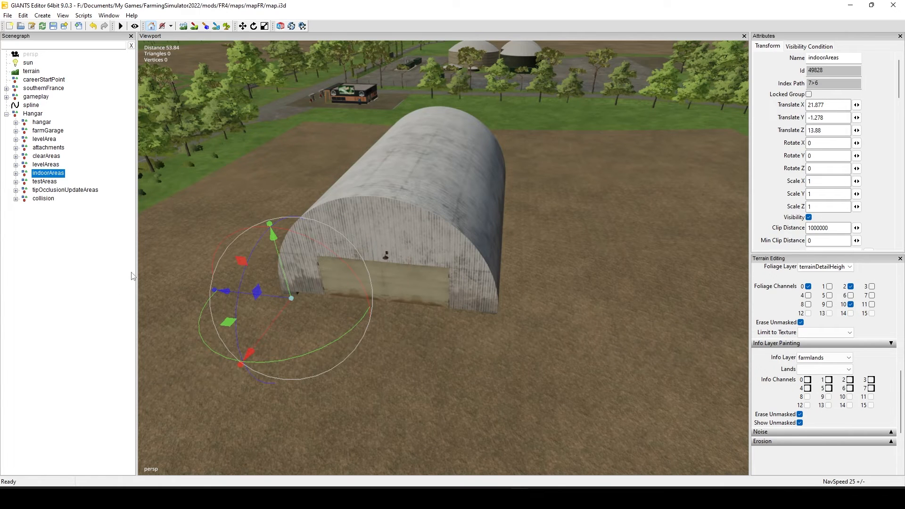
{"action": "left_click", "coordinate": [16, 177]}
{"action": "left_click", "coordinate": [16, 173]}
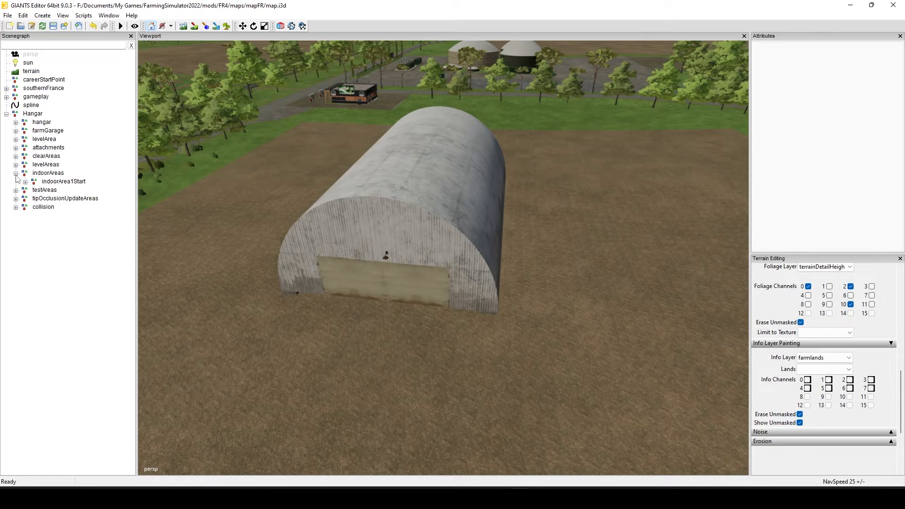
{"action": "left_click", "coordinate": [71, 182]}
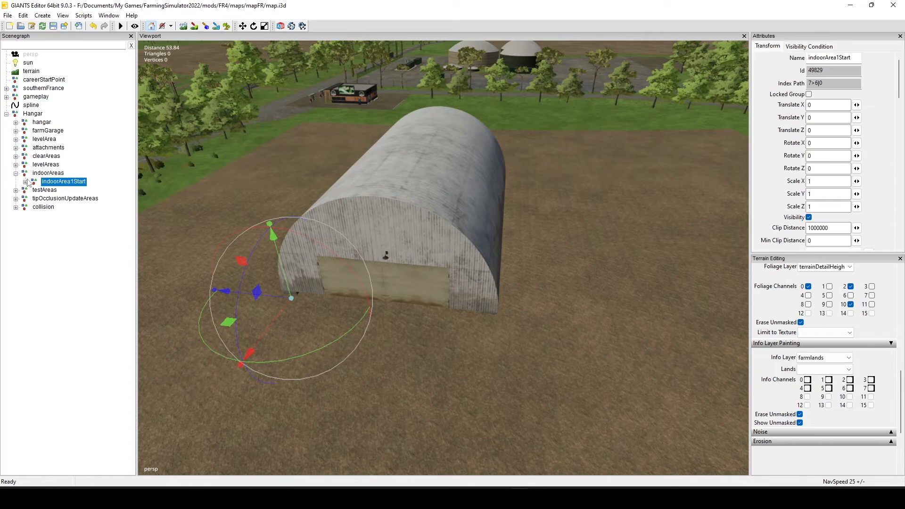
{"action": "left_click", "coordinate": [25, 182]}
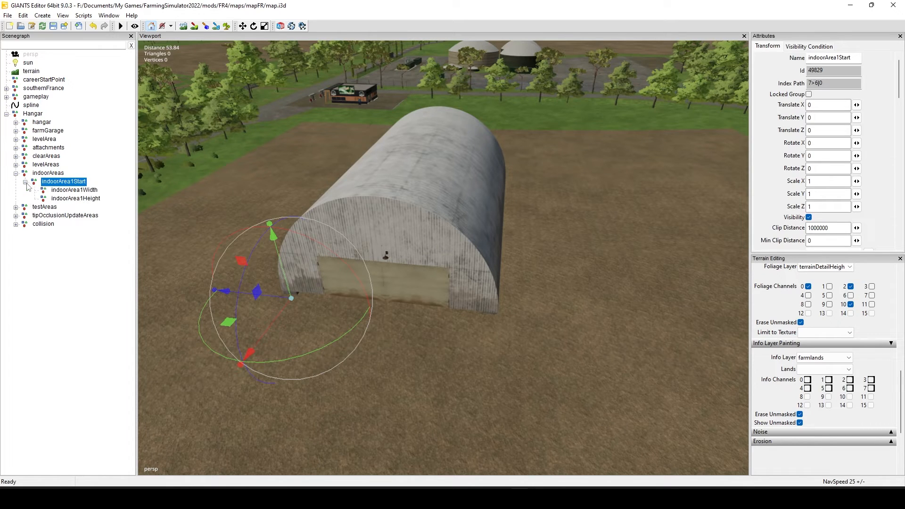
Step: Examine the positions of the indoorArea1Width and indoorArea1Height markers against the hangar, and collapse the indoorAreas group again
{"action": "left_click", "coordinate": [83, 190]}
{"action": "left_click", "coordinate": [86, 200]}
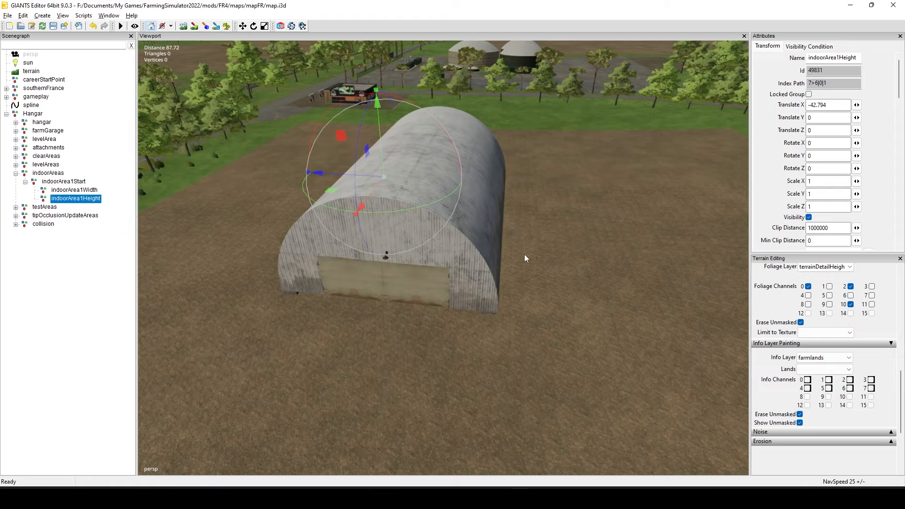
{"action": "mouse_move", "coordinate": [539, 251]}
{"action": "middle_mouse_down", "text": "alt"}
{"action": "mouse_move", "coordinate": [513, 311]}
{"action": "mouse_move", "coordinate": [524, 289]}
{"action": "middle_mouse_up", "text": "alt"}
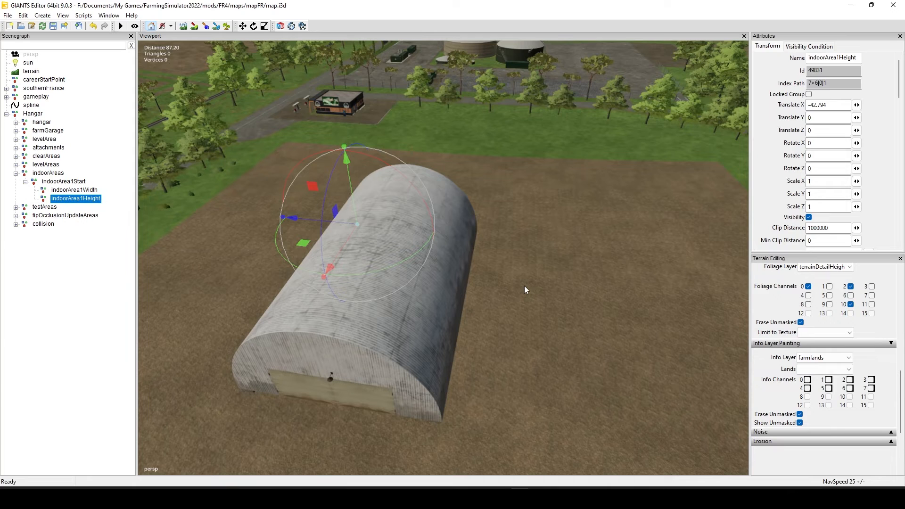
{"action": "left_click", "coordinate": [57, 173]}
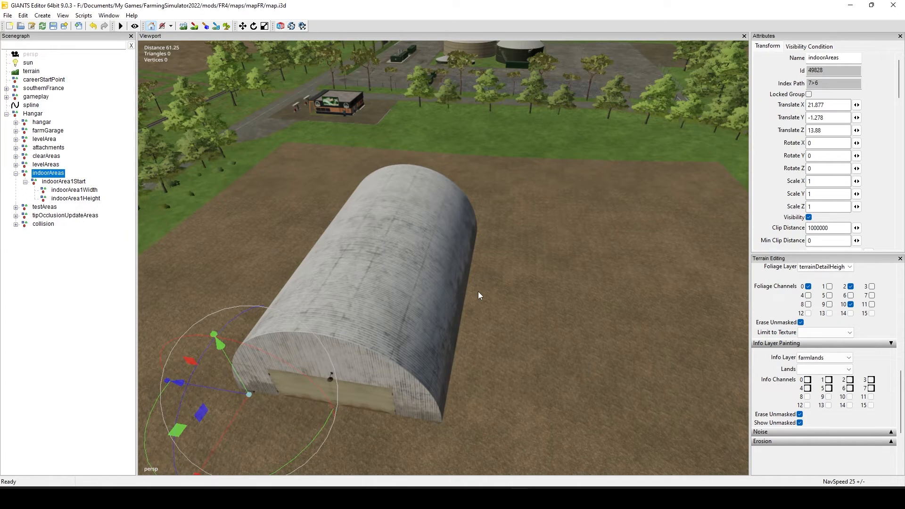
{"action": "left_click", "coordinate": [16, 174]}
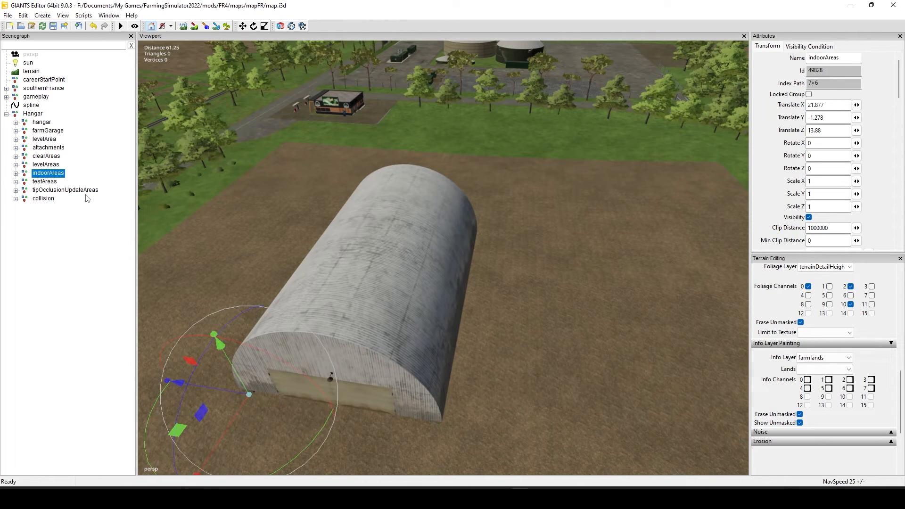
Step: Expand the Hangar's collision group and check where its tipOcclusionUpdateAreas and indoorAreas groups are located
{"action": "left_click", "coordinate": [15, 199]}
{"action": "left_click", "coordinate": [65, 189]}
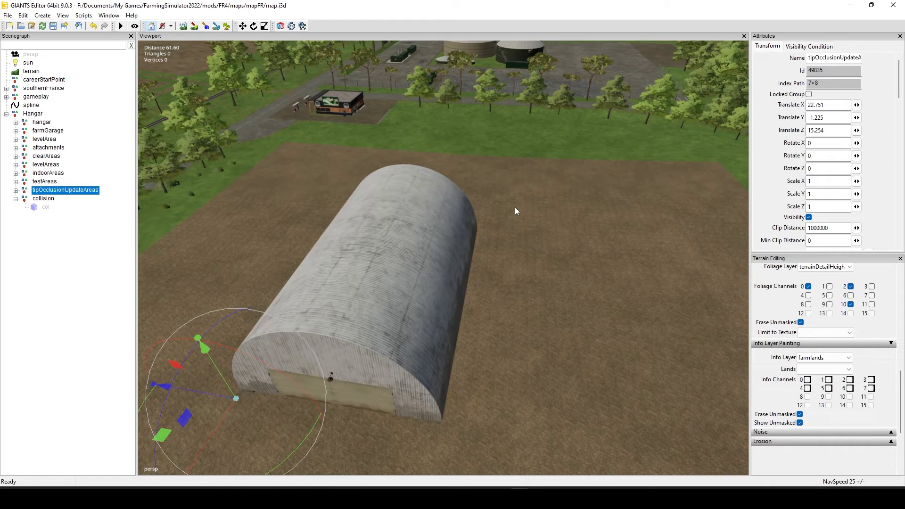
{"action": "scroll", "coordinate": [545, 304], "scroll_direction": "down", "scroll_amount": 5}
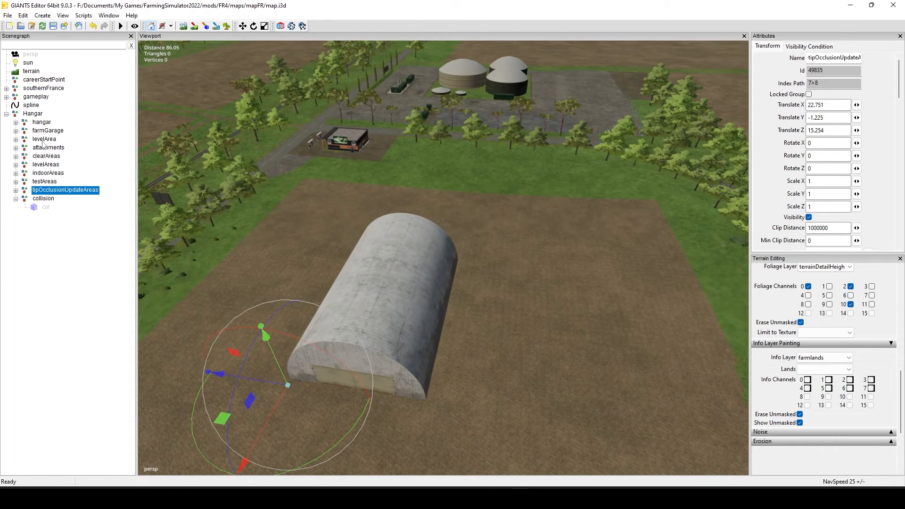
{"action": "left_click", "coordinate": [53, 175]}
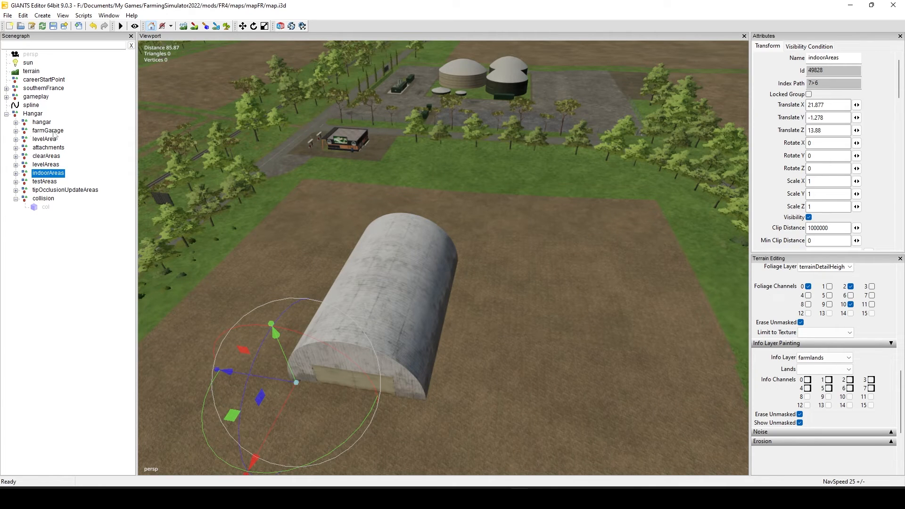
Step: Review the available foliage and info layers, and choose placementCollisionGenerated as the info layer
{"action": "middle_click_drag", "start_coordinate": [524, 218], "coordinate": [506, 259], "text": "alt"}
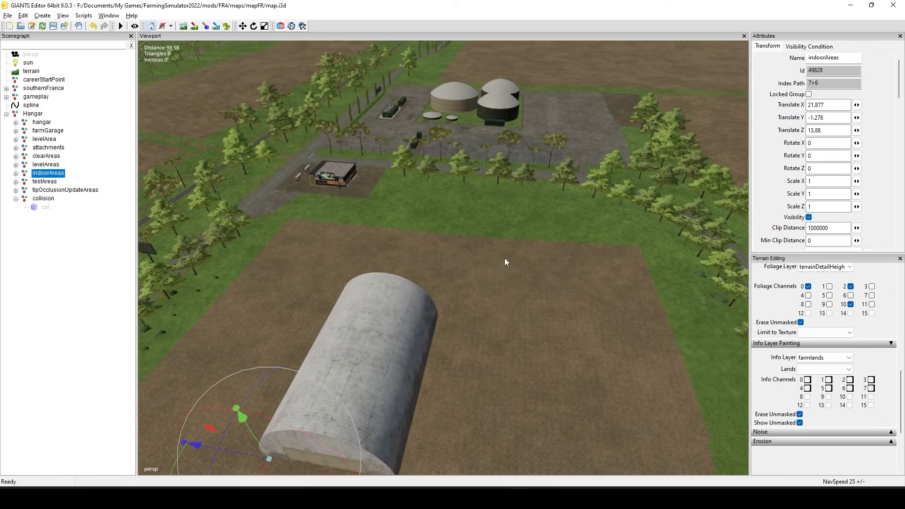
{"action": "left_click_drag", "start_coordinate": [505, 259], "coordinate": [519, 318], "text": "alt"}
{"action": "right_click_drag", "start_coordinate": [519, 318], "coordinate": [409, 331], "text": "alt"}
{"action": "left_click_drag", "start_coordinate": [408, 331], "coordinate": [449, 296], "text": "alt"}
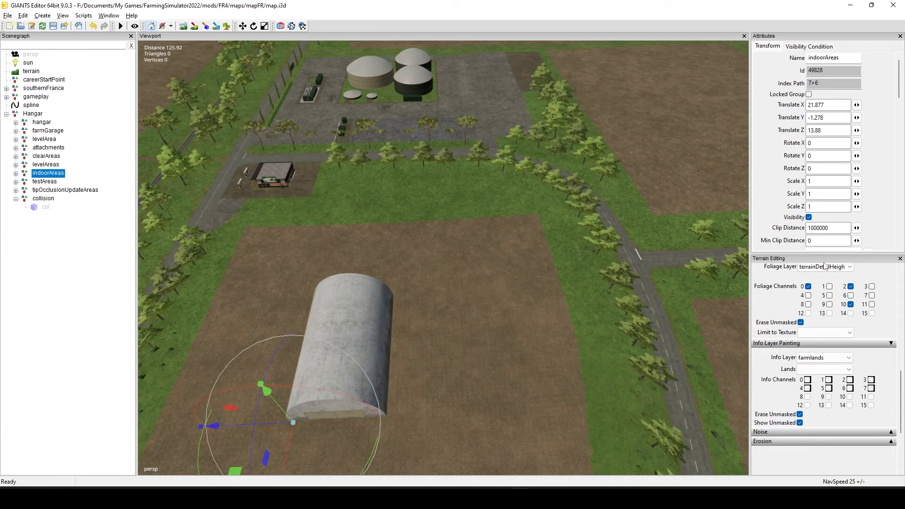
{"action": "left_click", "coordinate": [837, 268]}
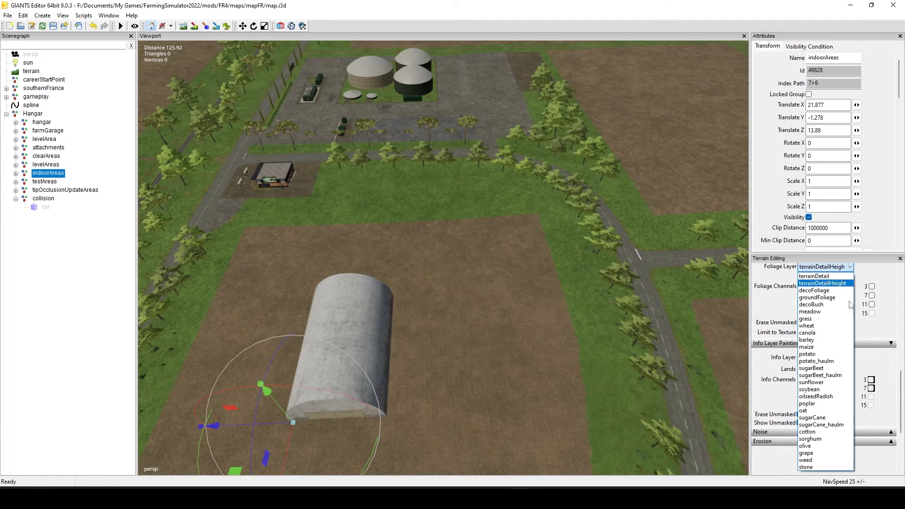
{"action": "left_click", "coordinate": [886, 285]}
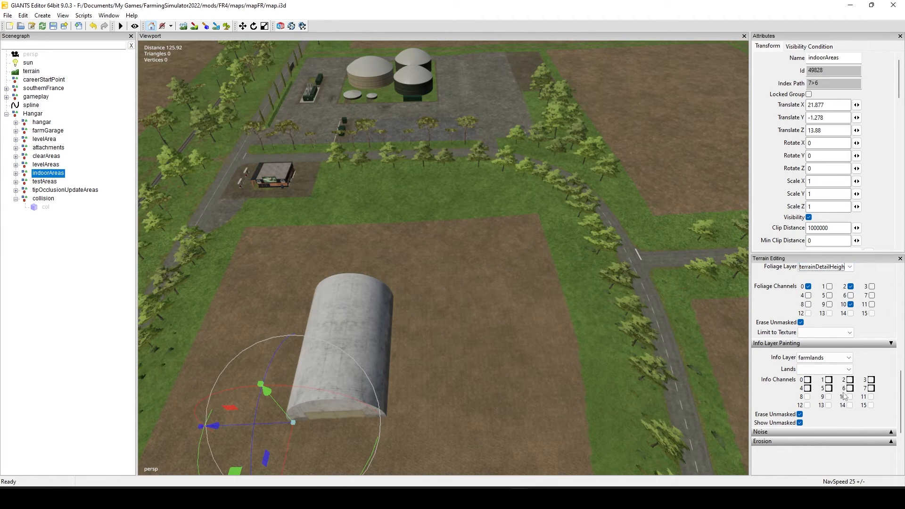
{"action": "left_click", "coordinate": [846, 359]}
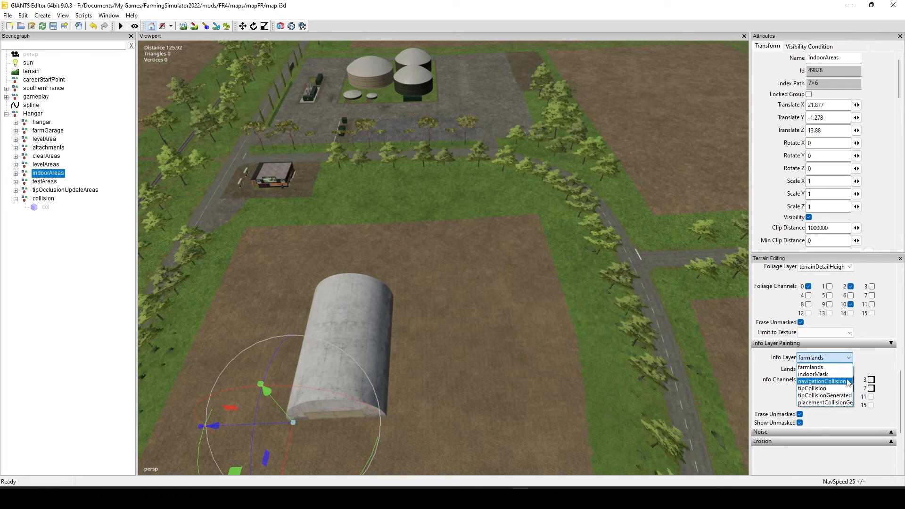
{"action": "left_click", "coordinate": [838, 402]}
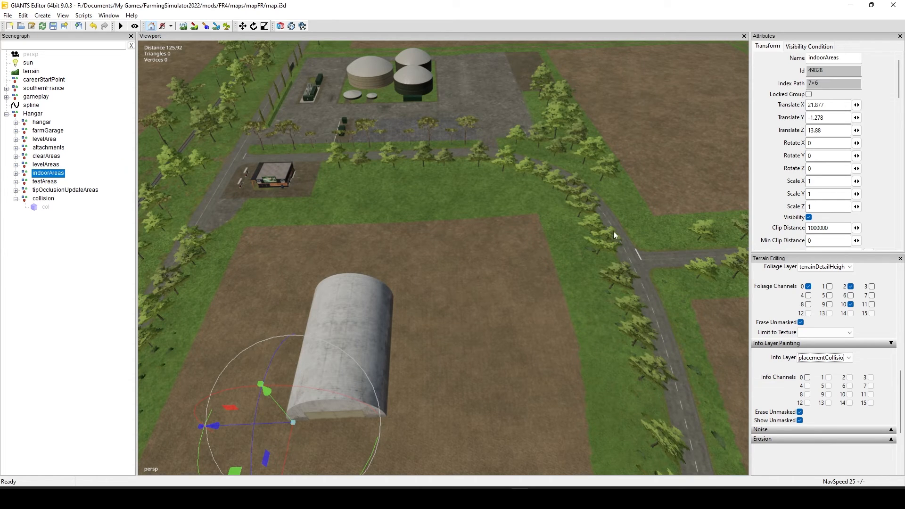
Step: Turn on foliage layer painting and choose the olive layer with the "harvest ready weed" state
{"action": "left_click_drag", "start_coordinate": [494, 319], "coordinate": [570, 304], "text": "alt"}
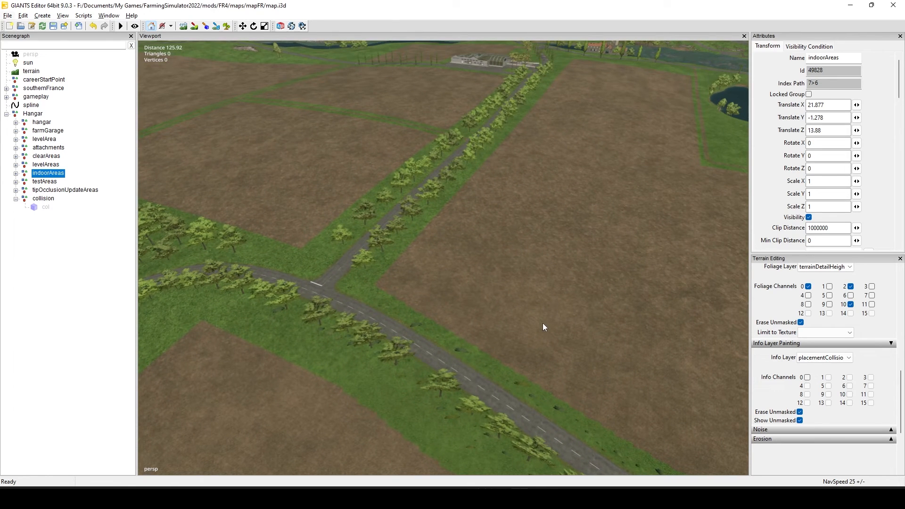
{"action": "left_click", "coordinate": [225, 27]}
{"action": "scroll", "coordinate": [884, 362], "scroll_direction": "up", "scroll_amount": 2}
{"action": "scroll", "coordinate": [886, 362], "scroll_direction": "up", "scroll_amount": 2}
{"action": "left_click", "coordinate": [847, 362]}
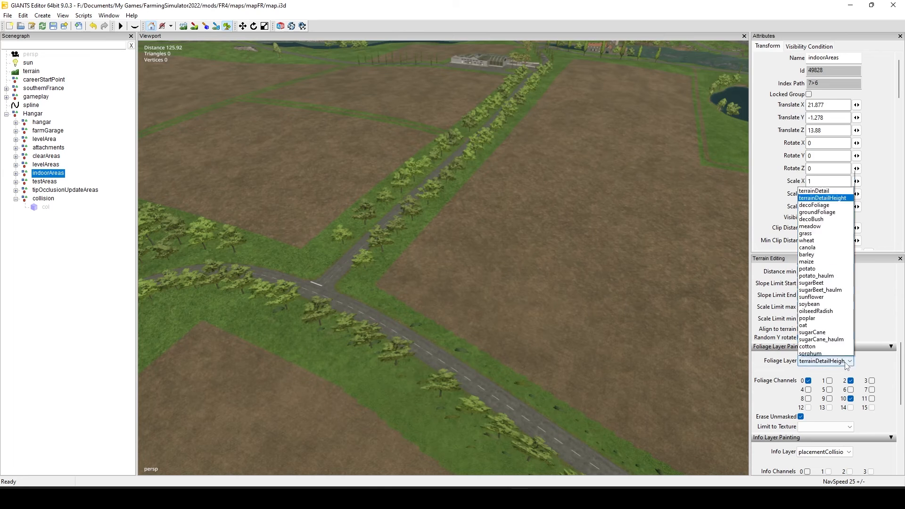
{"action": "scroll", "coordinate": [829, 348], "scroll_direction": "down", "scroll_amount": 3}
{"action": "left_click", "coordinate": [830, 336]}
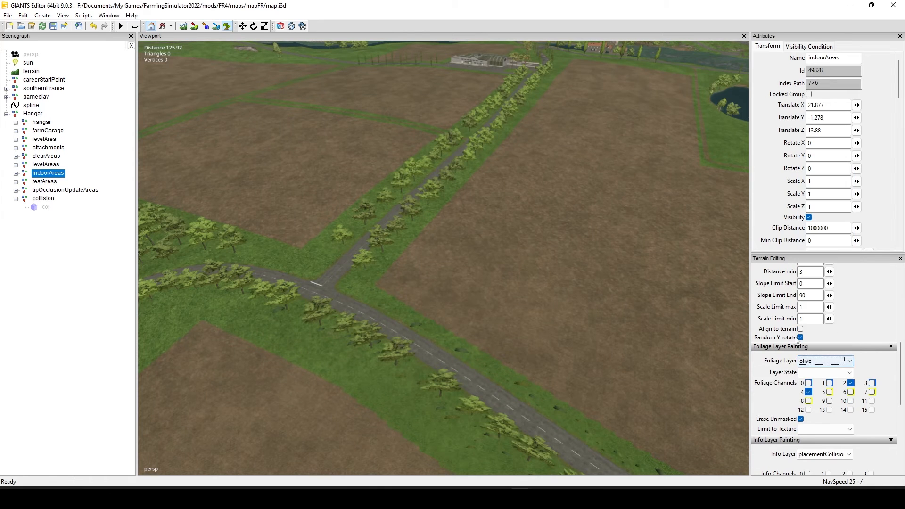
{"action": "left_click", "coordinate": [827, 374]}
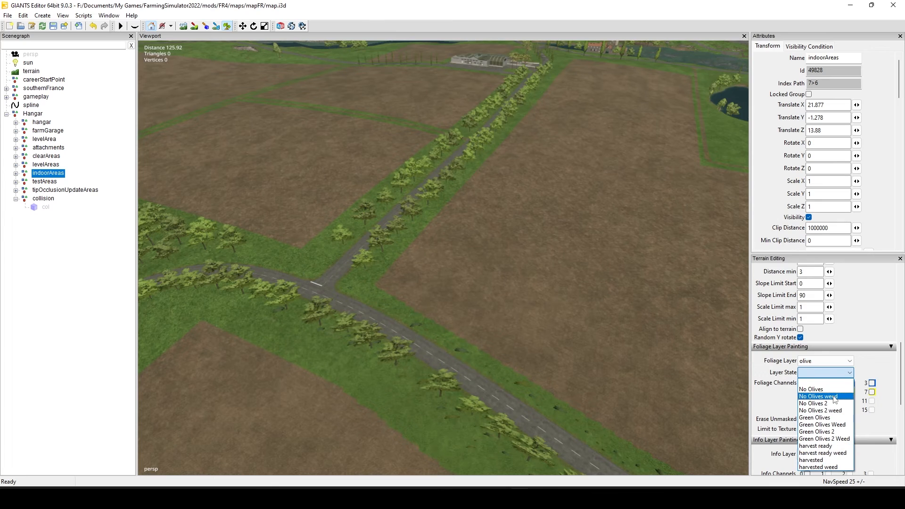
{"action": "left_click", "coordinate": [844, 453]}
Step: Paint a large elongated patch of olive foliage on the bare field beside the hangar
{"action": "left_click_drag", "start_coordinate": [646, 348], "coordinate": [378, 370], "text": "alt"}
{"action": "mouse_move", "coordinate": [378, 369]}
{"action": "right_mouse_down", "text": "alt"}
{"action": "mouse_move", "coordinate": [594, 274]}
{"action": "mouse_move", "coordinate": [511, 299]}
{"action": "mouse_move", "coordinate": [506, 287]}
{"action": "right_mouse_up", "text": "alt"}
{"action": "left_click_drag", "start_coordinate": [506, 287], "coordinate": [520, 333]}
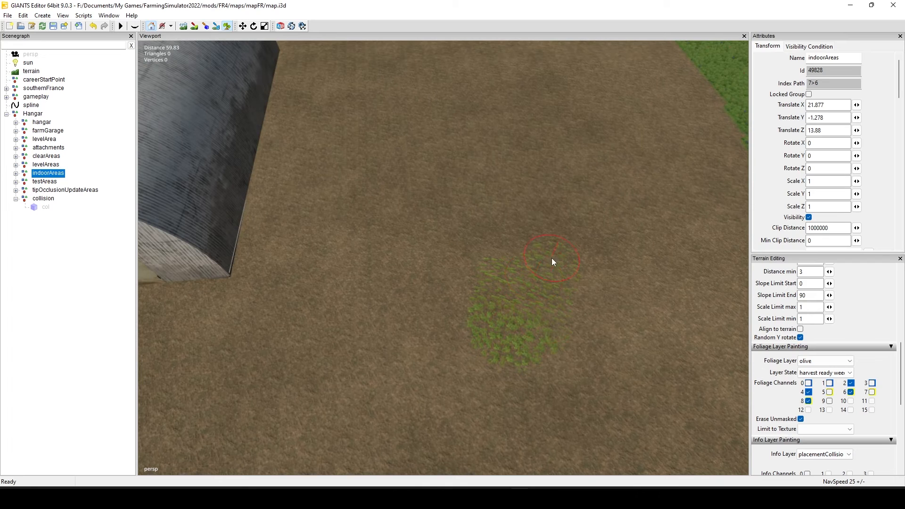
{"action": "left_click_drag", "start_coordinate": [498, 281], "coordinate": [558, 311]}
{"action": "left_click_drag", "start_coordinate": [500, 360], "coordinate": [561, 296]}
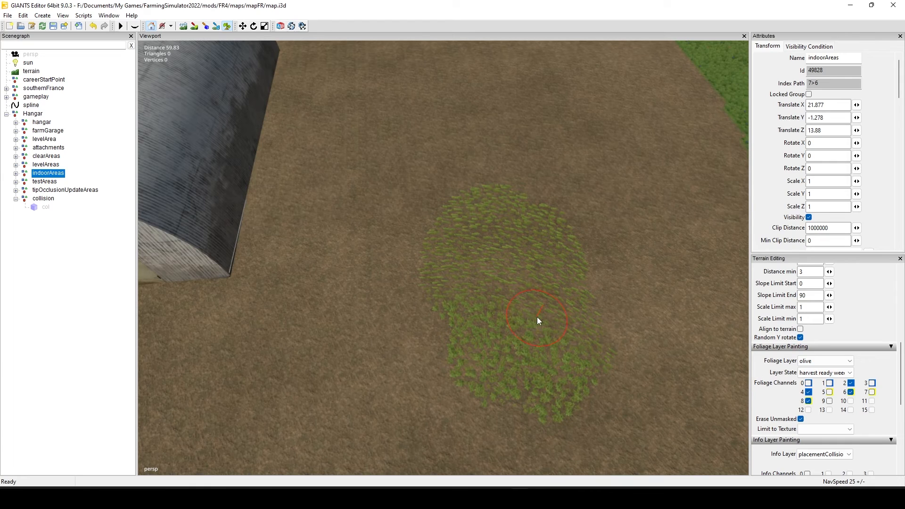
{"action": "mouse_move", "coordinate": [494, 163]}
{"action": "left_mouse_down"}
{"action": "mouse_move", "coordinate": [479, 170]}
{"action": "mouse_move", "coordinate": [482, 208]}
{"action": "left_mouse_up"}
{"action": "mouse_move", "coordinate": [582, 264]}
{"action": "left_mouse_down"}
{"action": "mouse_move", "coordinate": [612, 382]}
{"action": "mouse_move", "coordinate": [515, 335]}
{"action": "left_mouse_up"}
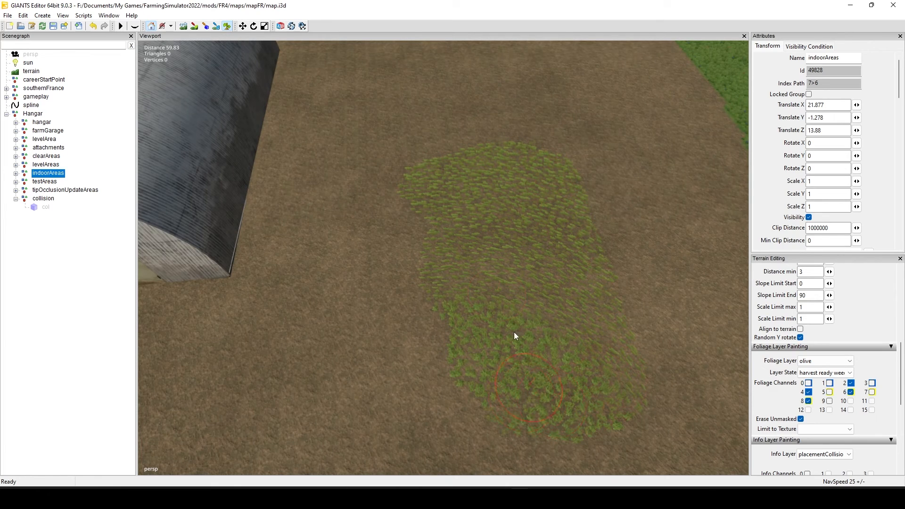
{"action": "left_click_drag", "start_coordinate": [448, 303], "coordinate": [476, 416]}
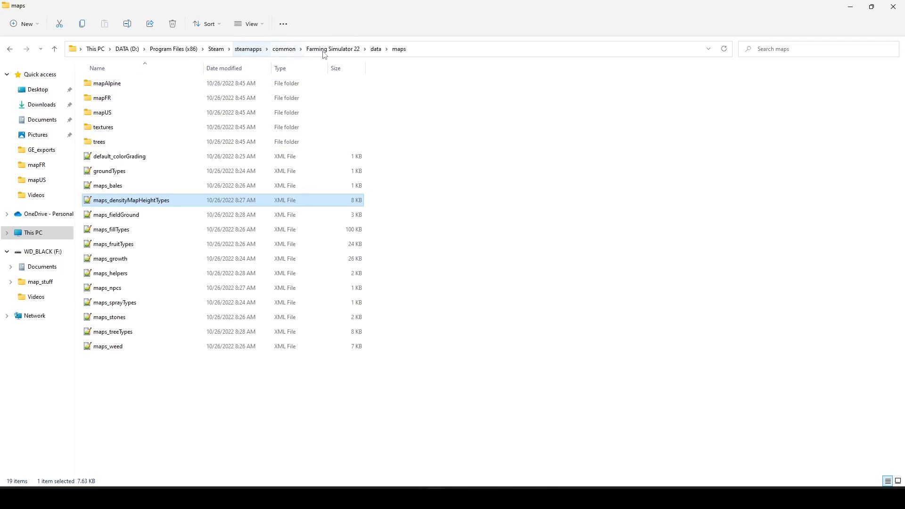
Step: In File Explorer, open the olive folder under data\placeables\lizard in the Farming Simulator 22 installation
{"action": "left_click", "coordinate": [324, 52]}
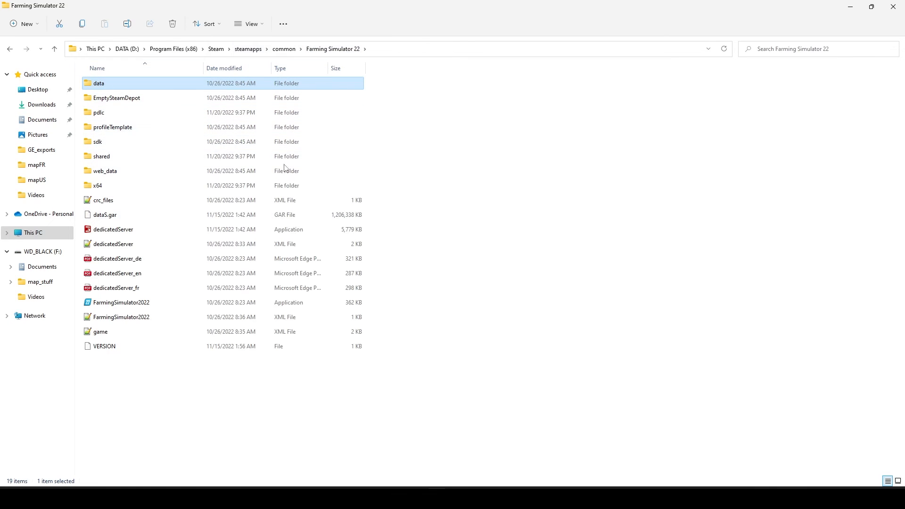
{"action": "double_click", "coordinate": [100, 87]}
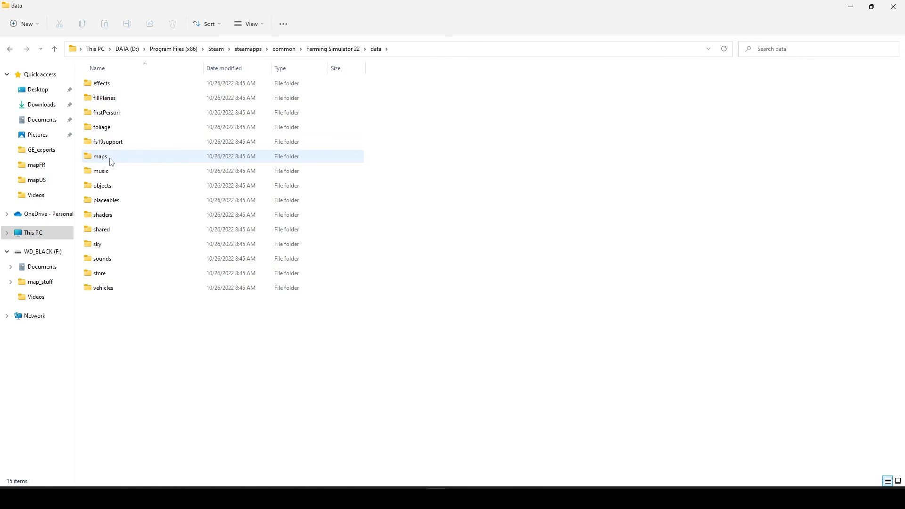
{"action": "double_click", "coordinate": [104, 203]}
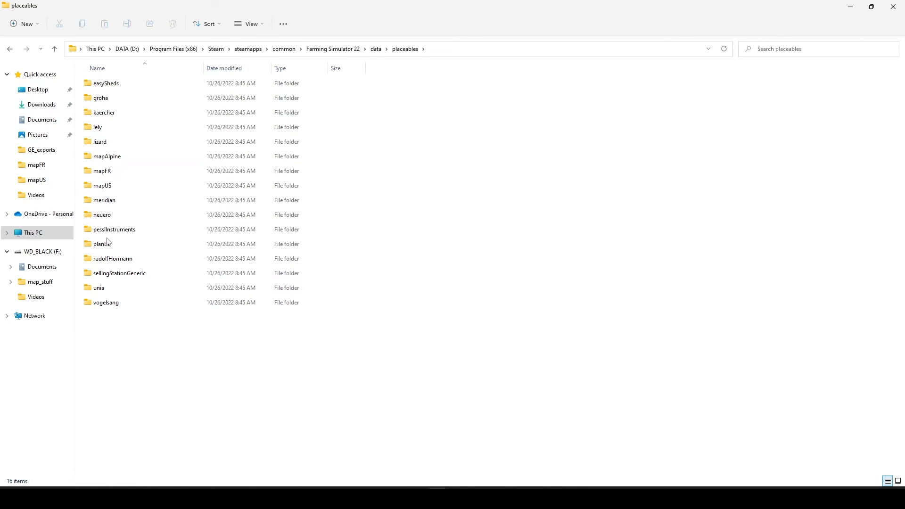
{"action": "double_click", "coordinate": [112, 148]}
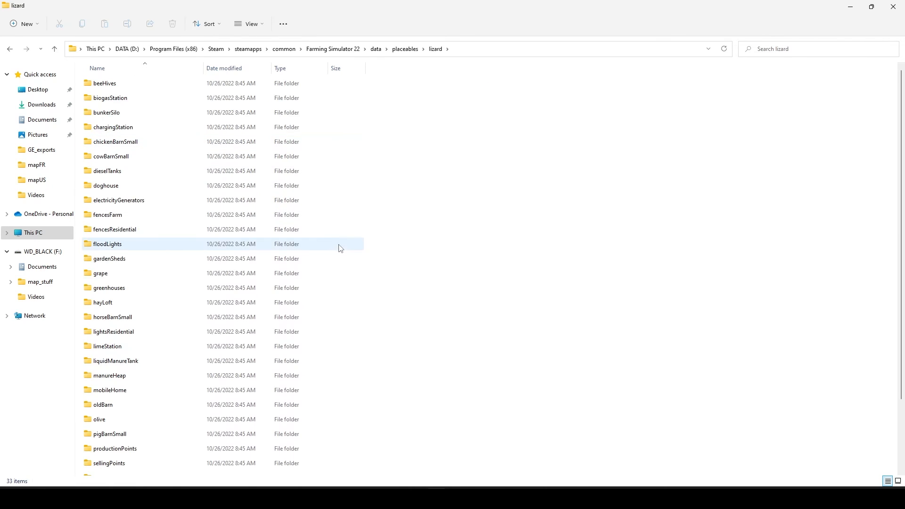
{"action": "scroll", "coordinate": [216, 267], "scroll_direction": "down", "scroll_amount": 2}
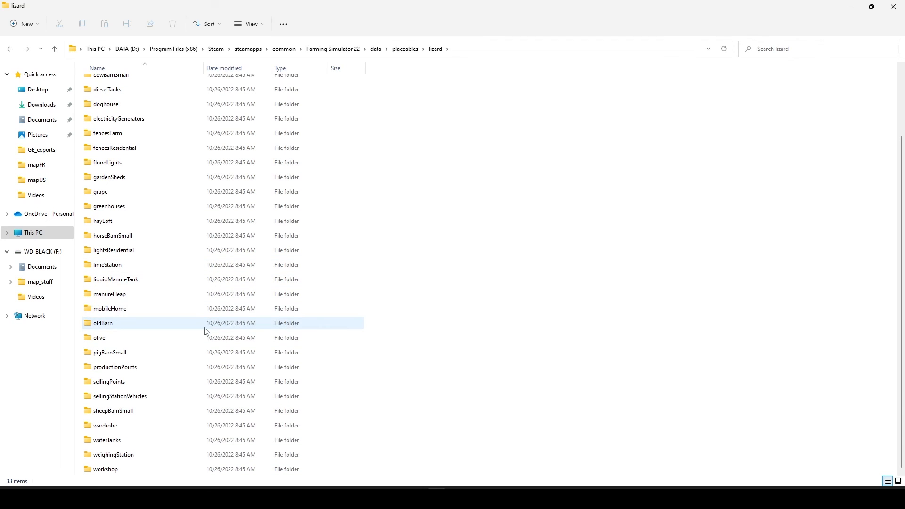
{"action": "double_click", "coordinate": [136, 340]}
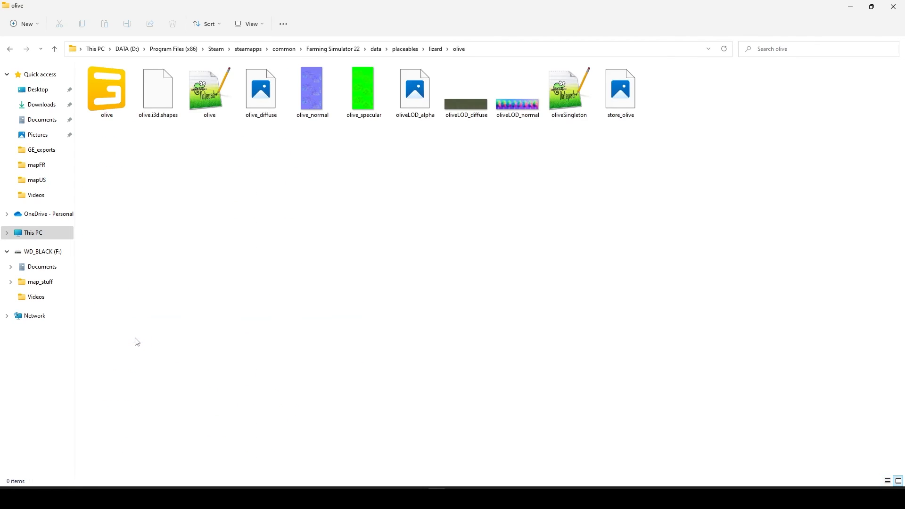
Step: Import the olive model from that folder into the GIANTS Editor scene and inspect the imported panels group
{"action": "left_click", "coordinate": [873, 6]}
{"action": "left_click_drag", "start_coordinate": [494, 164], "coordinate": [266, 349]}
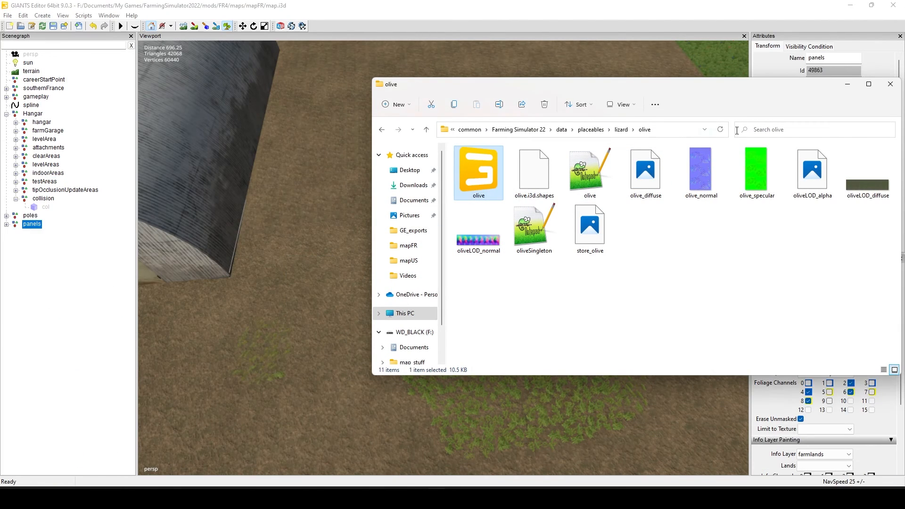
{"action": "left_click", "coordinate": [847, 84]}
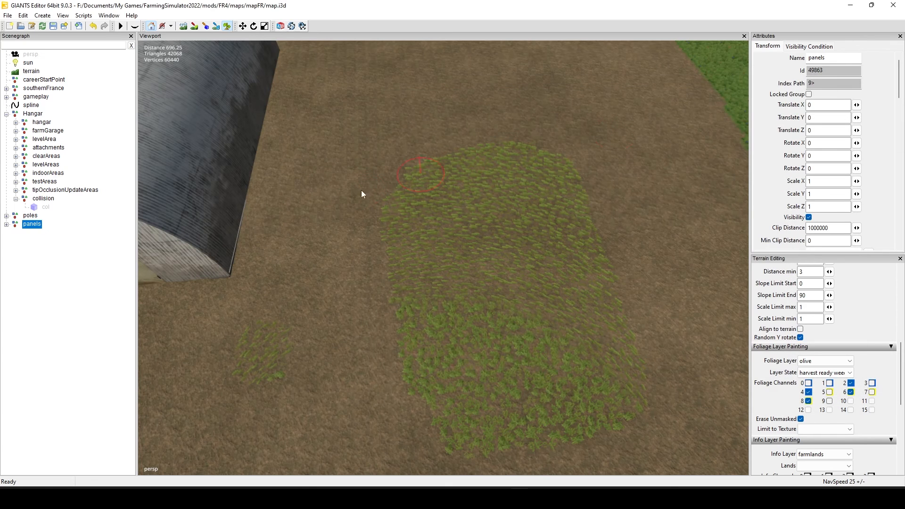
{"action": "left_click", "coordinate": [6, 225]}
{"action": "left_click", "coordinate": [6, 225]}
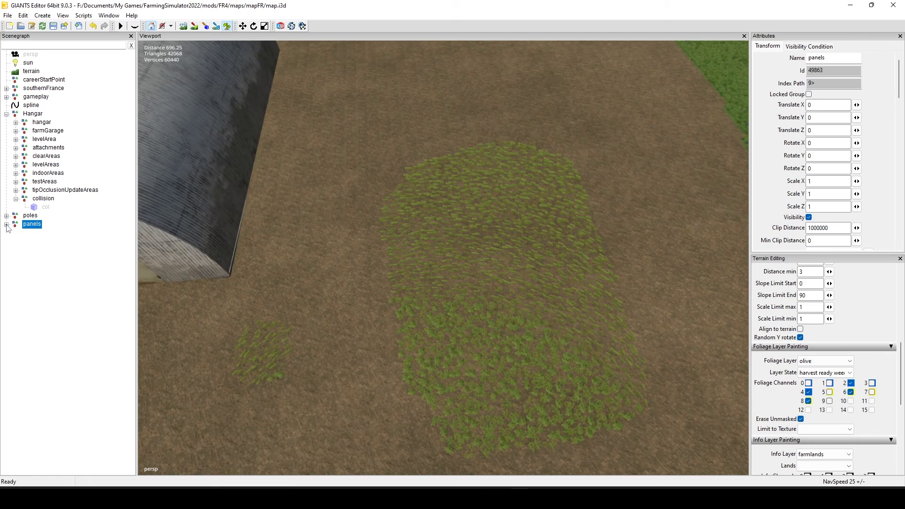
Step: Try to place the imported poles group on the terrain in the middle of the painted olive patch
{"action": "left_click", "coordinate": [32, 216]}
{"action": "key", "text": "Escape"}
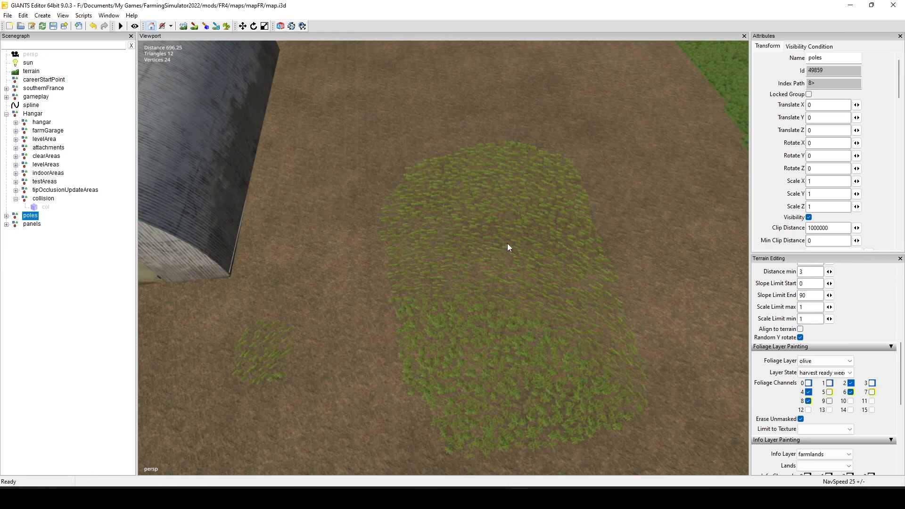
{"action": "key", "text": "ctrl+b"}
{"action": "left_click", "coordinate": [491, 229]}
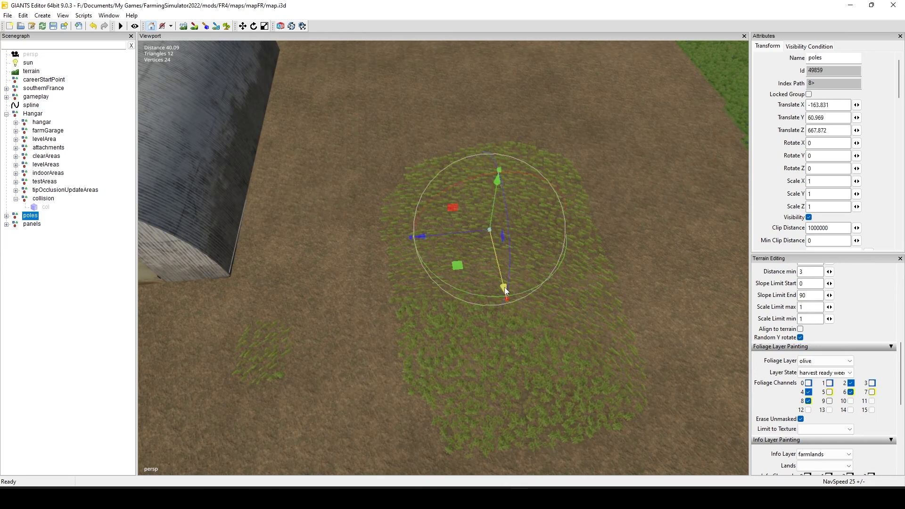
{"action": "scroll", "coordinate": [504, 329], "scroll_direction": "up", "scroll_amount": 5}
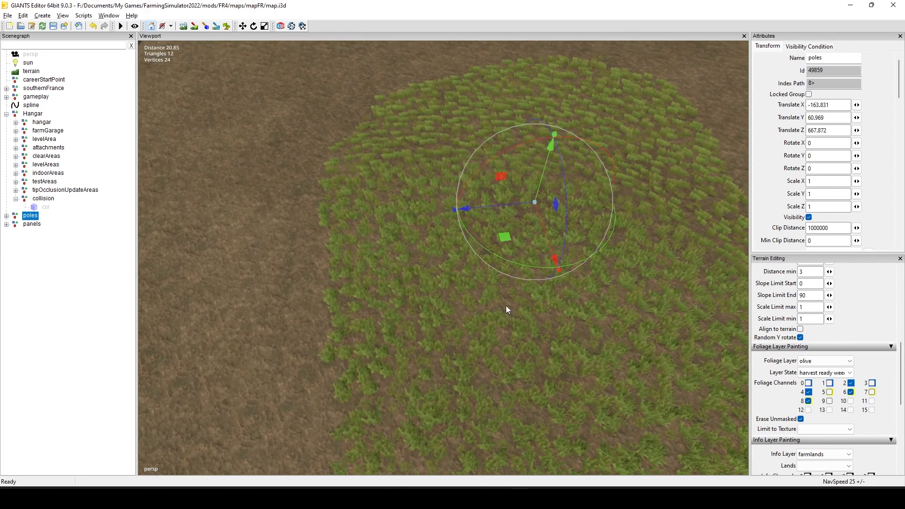
{"action": "key", "text": "ctrl+z"}
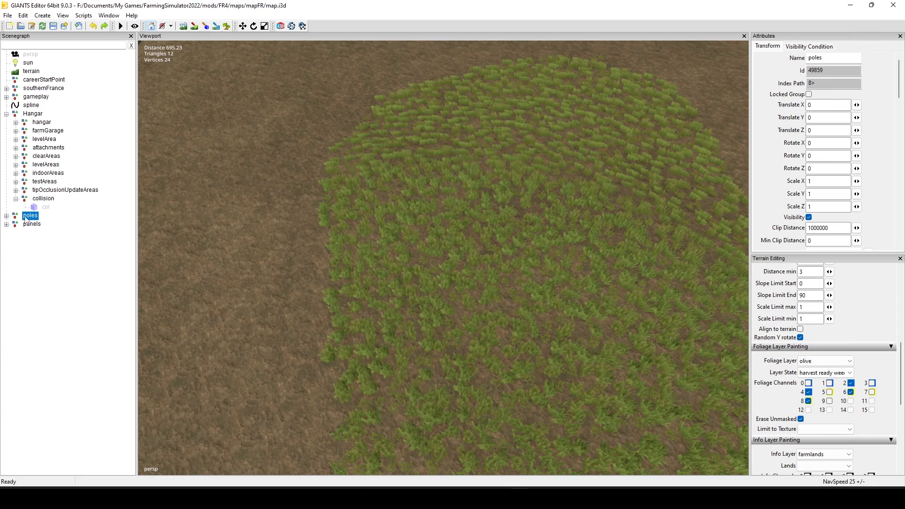
Step: Expand the poles group and place its pole01 subgroup on the terrain in the upper part of the olive patch
{"action": "left_click", "coordinate": [6, 216]}
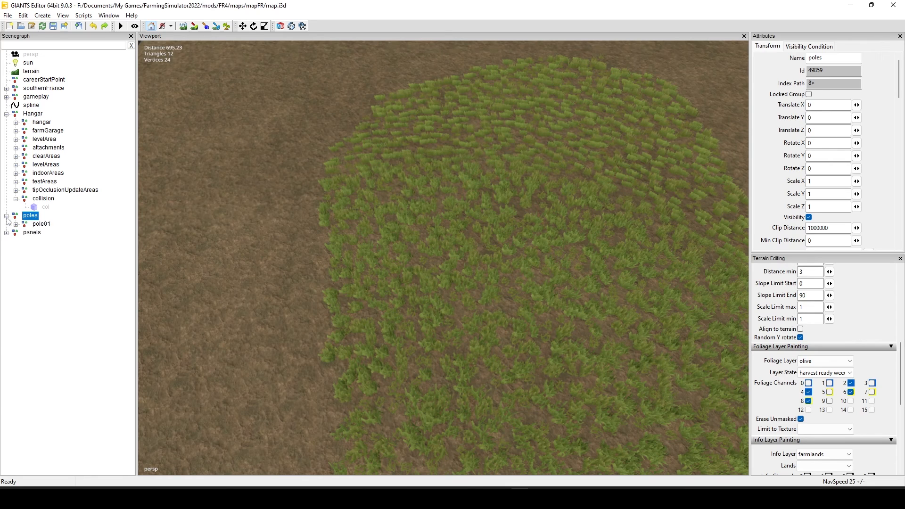
{"action": "left_click", "coordinate": [43, 224]}
{"action": "key", "text": "ctrl+b"}
{"action": "left_click", "coordinate": [495, 145]}
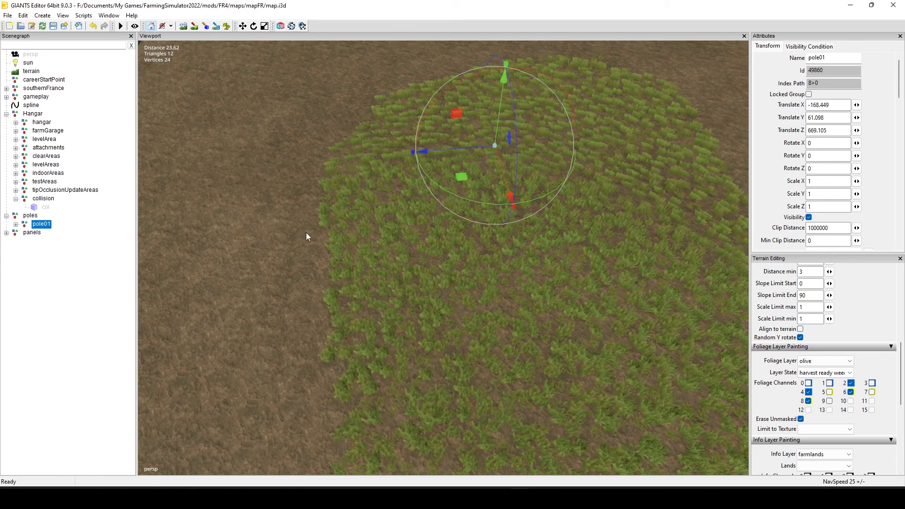
Step: Reveal the contents of pole01 and raise the subgroup above the foliage to a Y translation of about 62.07
{"action": "left_click", "coordinate": [15, 225]}
{"action": "left_click_drag", "start_coordinate": [255, 372], "coordinate": [304, 376], "text": "alt"}
{"action": "middle_click_drag", "start_coordinate": [303, 375], "coordinate": [310, 375], "text": "alt"}
{"action": "right_click_drag", "start_coordinate": [310, 375], "coordinate": [355, 347], "text": "alt"}
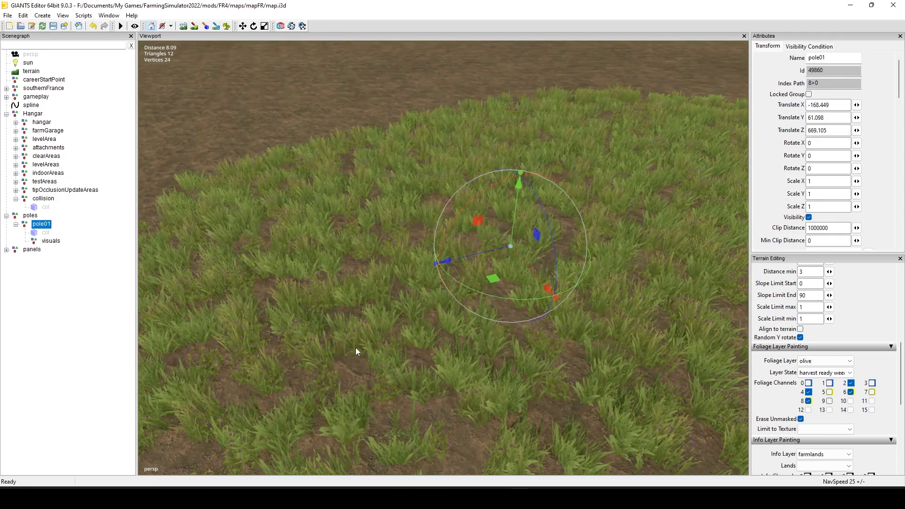
{"action": "left_click_drag", "start_coordinate": [517, 206], "coordinate": [517, 155]}
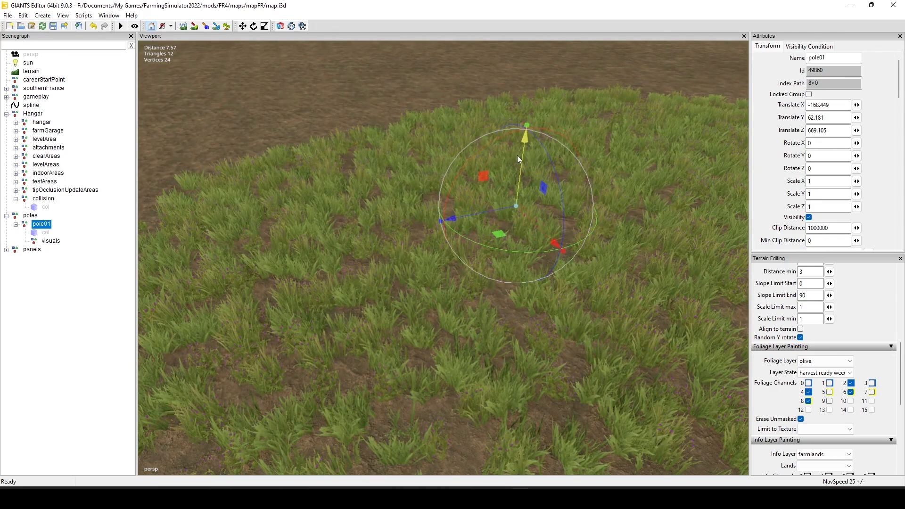
Step: Expand the panels group, place its panel01 olive trees on the terrain in the painted patch, and clear the selection
{"action": "left_click", "coordinate": [6, 249]}
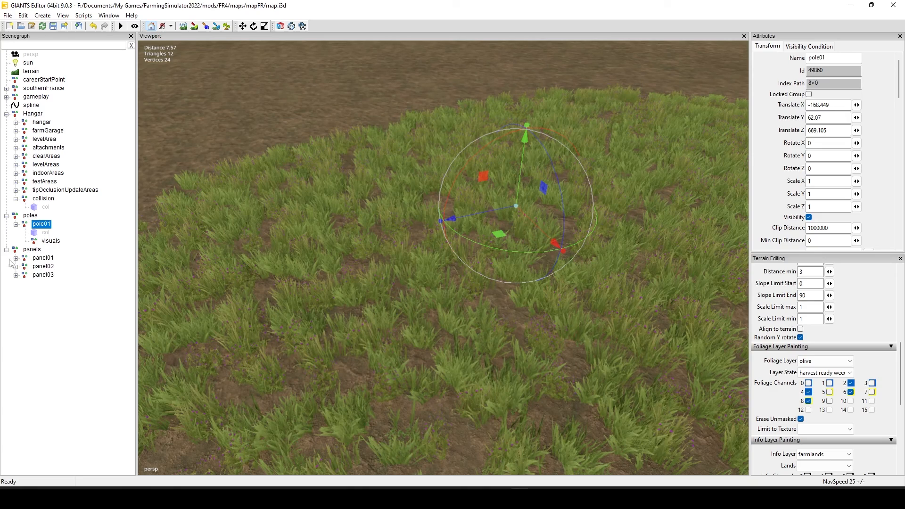
{"action": "left_click", "coordinate": [45, 259]}
{"action": "left_click_drag", "start_coordinate": [231, 311], "coordinate": [300, 320], "text": "alt"}
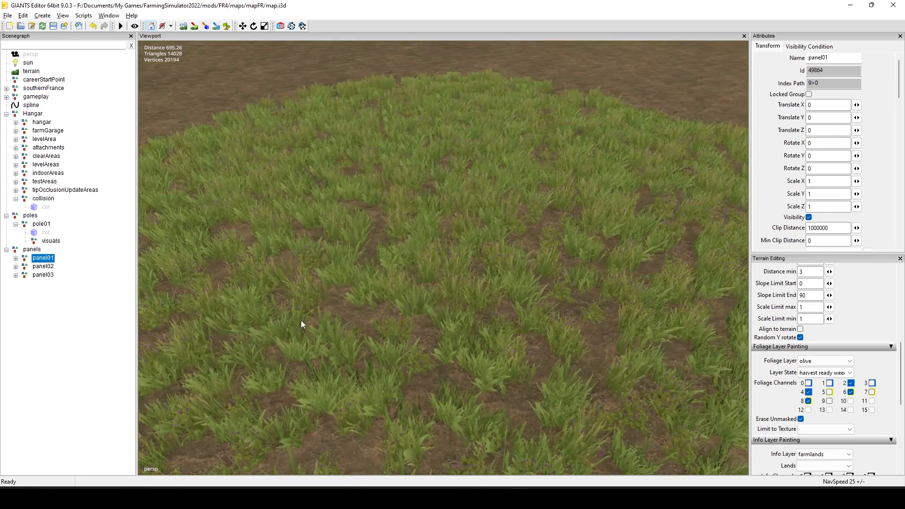
{"action": "right_click_drag", "start_coordinate": [301, 321], "coordinate": [281, 333], "text": "alt"}
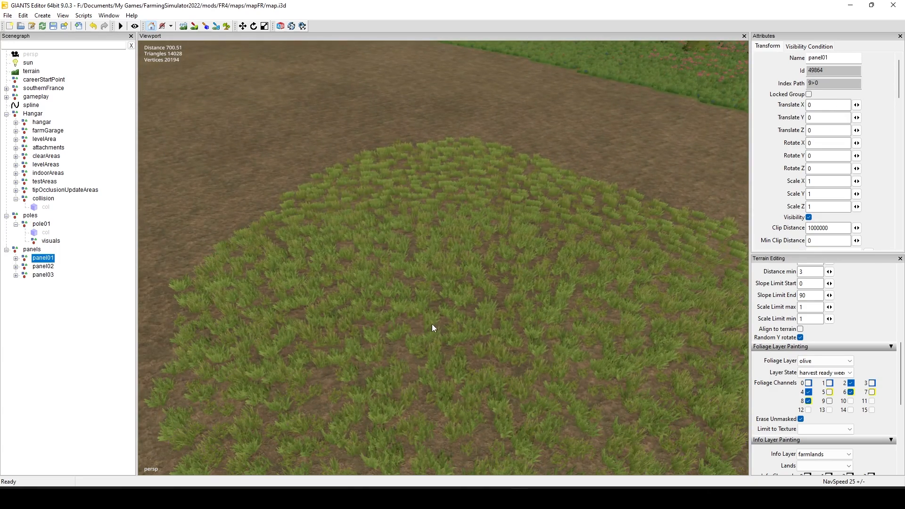
{"action": "key", "text": "ctrl+b"}
{"action": "left_click", "coordinate": [489, 291]}
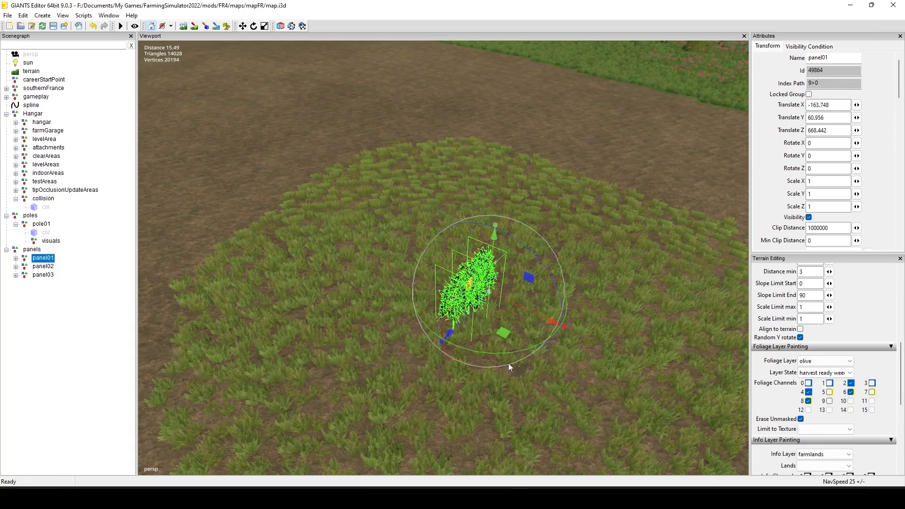
{"action": "left_click_drag", "start_coordinate": [557, 377], "coordinate": [505, 384], "text": "alt"}
{"action": "middle_click_drag", "start_coordinate": [504, 384], "coordinate": [476, 367], "text": "alt"}
{"action": "left_click_drag", "start_coordinate": [477, 366], "coordinate": [440, 389], "text": "alt"}
{"action": "left_click", "coordinate": [440, 389]}
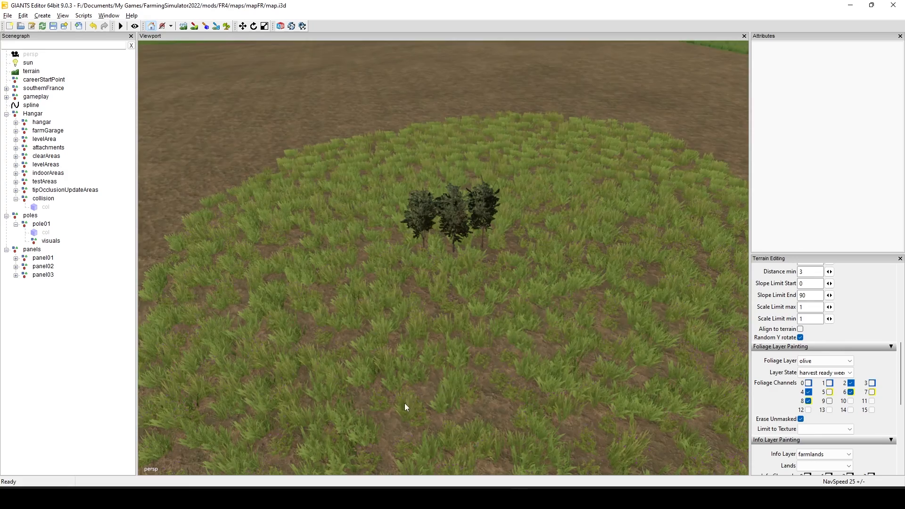
Step: Rotate the A_noOlives trees of panel01 about -89 degrees around the Y axis, then deselect them
{"action": "right_click_drag", "start_coordinate": [404, 403], "coordinate": [425, 394], "text": "alt"}
{"action": "scroll", "coordinate": [429, 377], "scroll_direction": "down", "scroll_amount": 5}
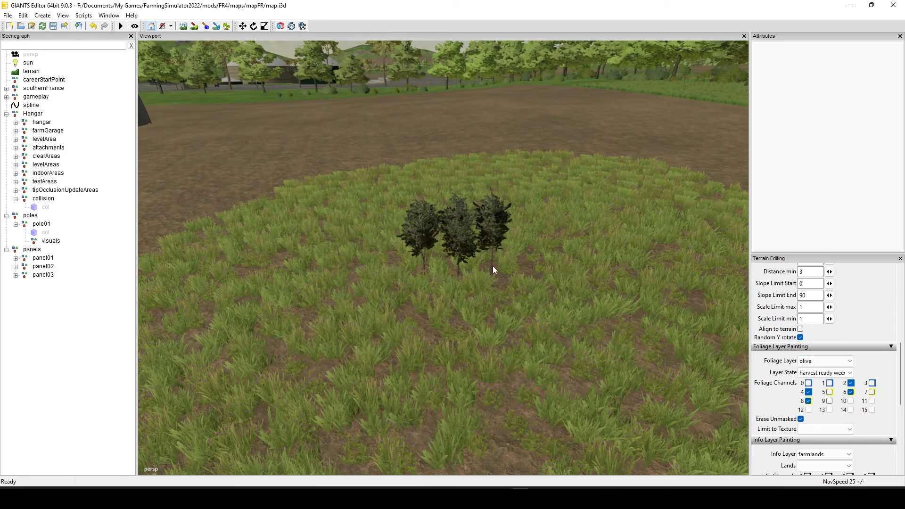
{"action": "left_click", "coordinate": [466, 237]}
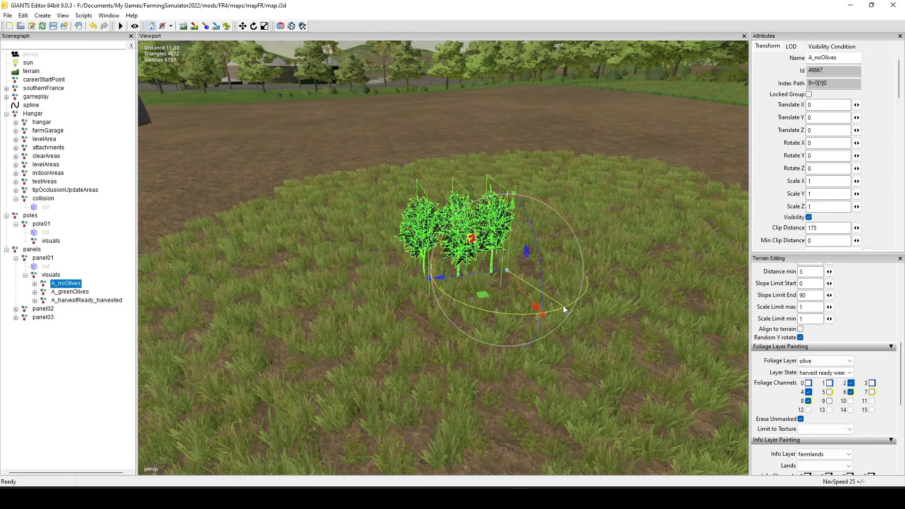
{"action": "left_click_drag", "start_coordinate": [483, 323], "coordinate": [464, 294]}
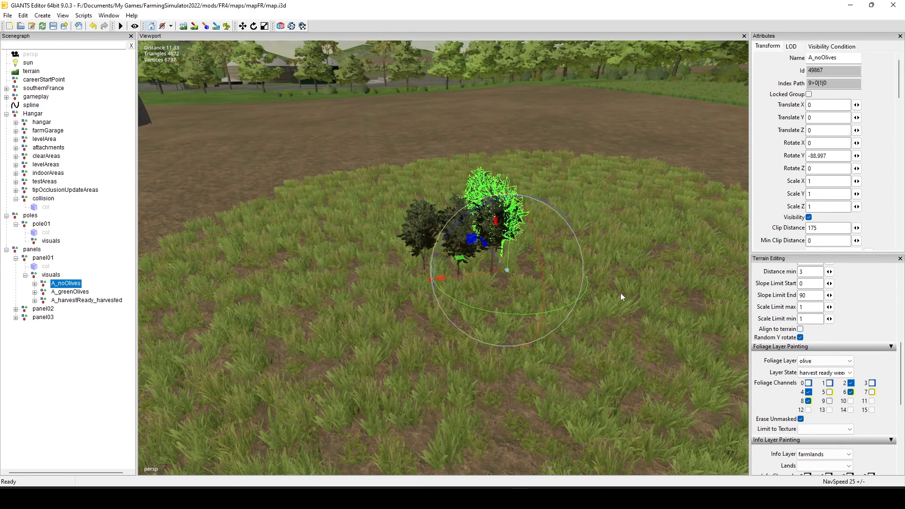
{"action": "left_click", "coordinate": [636, 303]}
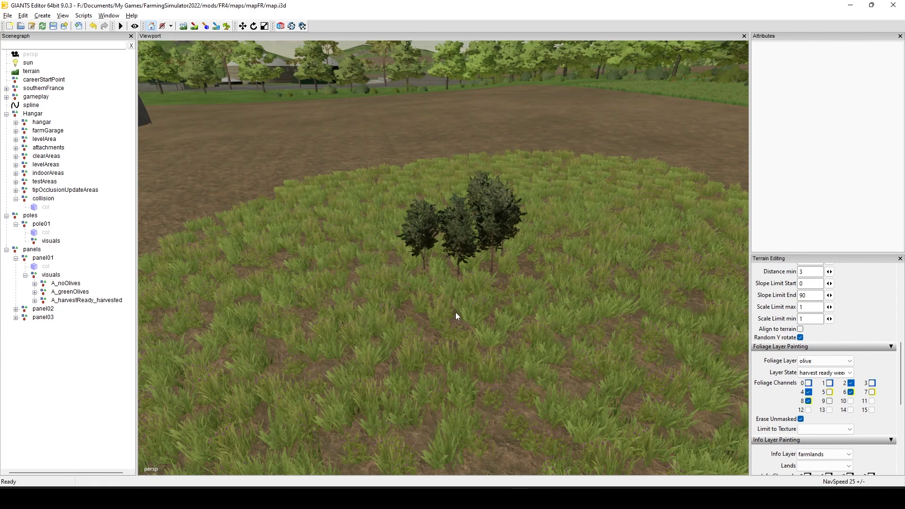
Step: Examine the olive foliage patch and the placed trees up close and from a distance alongside the hangar
{"action": "scroll", "coordinate": [455, 313], "scroll_direction": "down", "scroll_amount": 5}
{"action": "middle_click_drag", "start_coordinate": [426, 320], "coordinate": [442, 338], "text": "alt"}
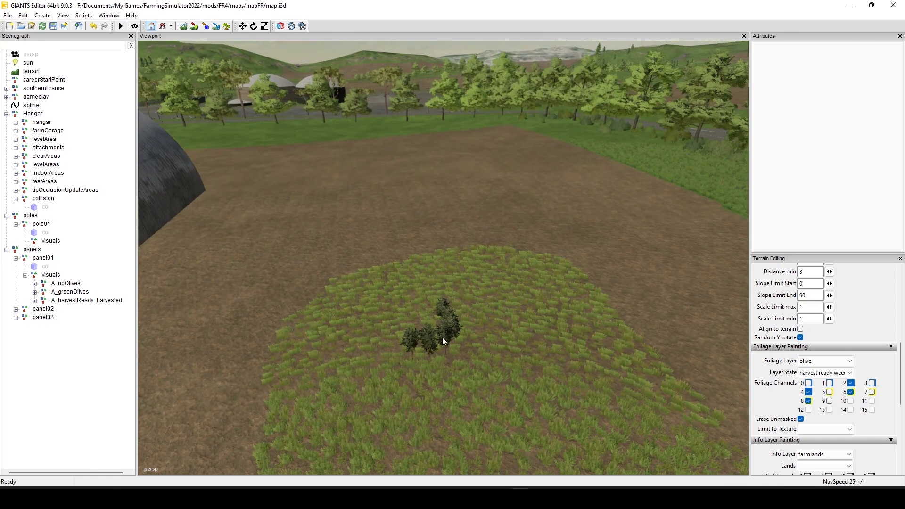
{"action": "left_click_drag", "start_coordinate": [442, 338], "coordinate": [447, 321], "text": "alt"}
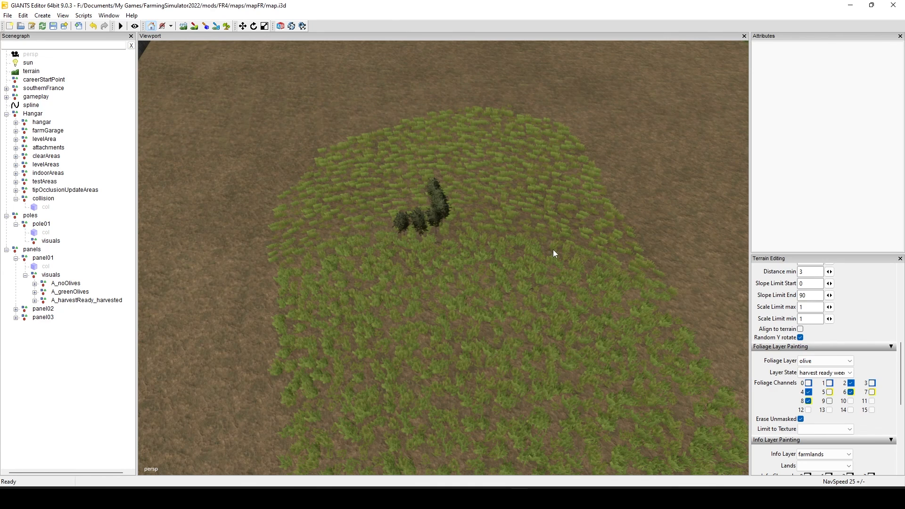
{"action": "scroll", "coordinate": [588, 273], "scroll_direction": "down", "scroll_amount": 5}
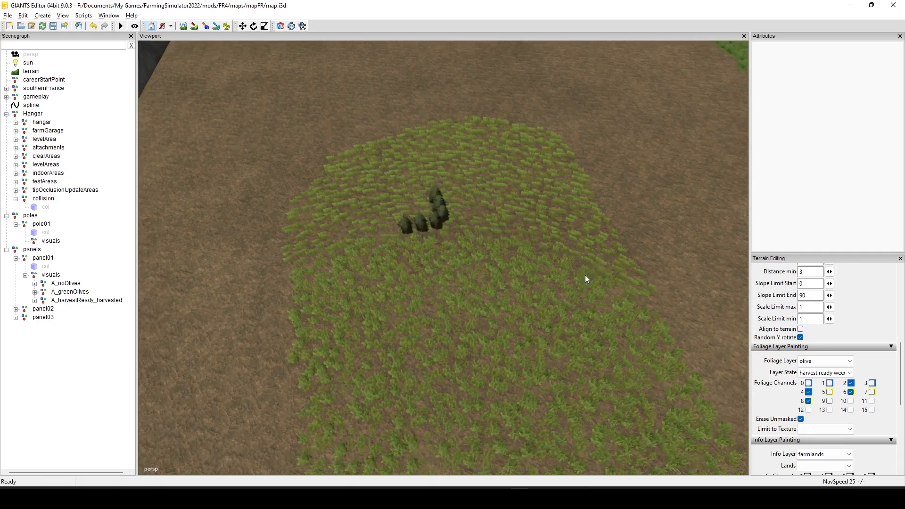
{"action": "mouse_move", "coordinate": [544, 287]}
{"action": "left_mouse_down", "text": "alt"}
{"action": "mouse_move", "coordinate": [541, 309]}
{"action": "mouse_move", "coordinate": [450, 290]}
{"action": "left_mouse_up", "text": "alt"}
{"action": "middle_click_drag", "start_coordinate": [451, 290], "coordinate": [540, 324], "text": "alt"}
{"action": "left_click_drag", "start_coordinate": [539, 324], "coordinate": [619, 305], "text": "alt"}
{"action": "middle_click_drag", "start_coordinate": [619, 305], "coordinate": [562, 347], "text": "alt"}
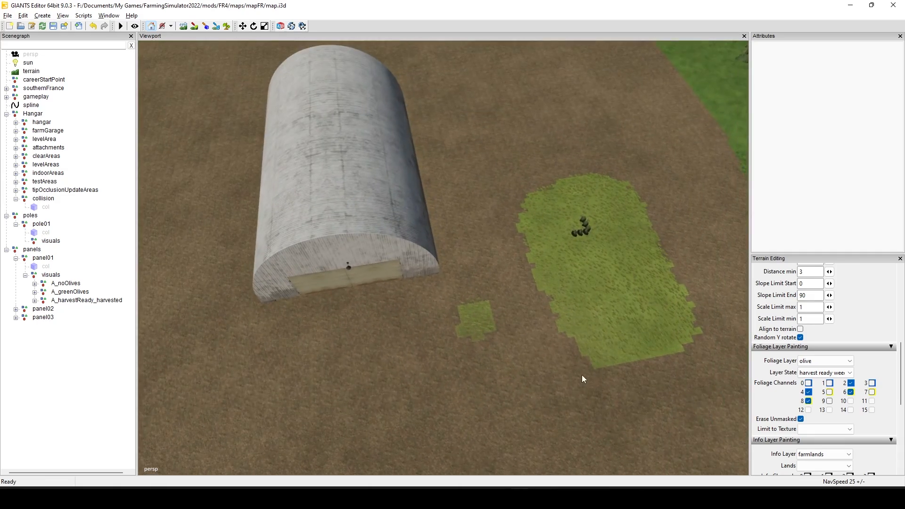
{"action": "scroll", "coordinate": [550, 335], "scroll_direction": "up", "scroll_amount": 3}
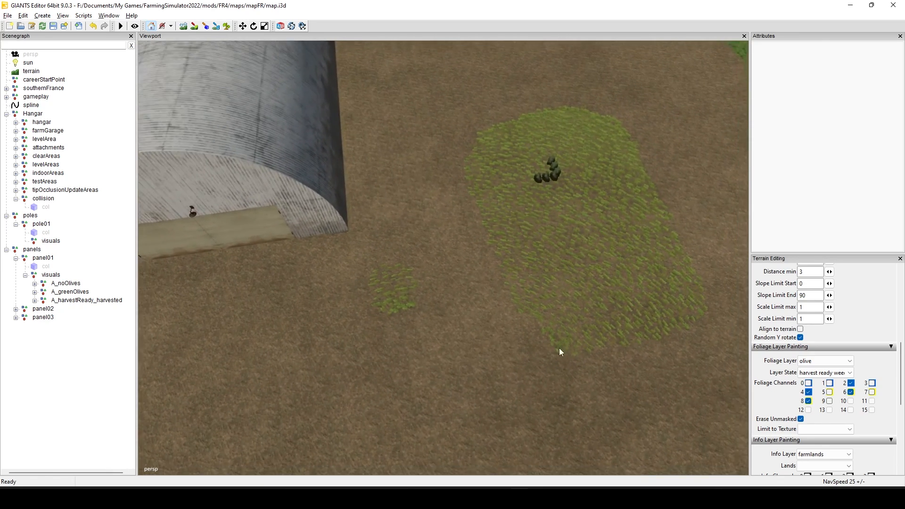
{"action": "scroll", "coordinate": [523, 356], "scroll_direction": "down", "scroll_amount": 3}
{"action": "left_click_drag", "start_coordinate": [488, 364], "coordinate": [507, 355], "text": "alt"}
{"action": "middle_click_drag", "start_coordinate": [508, 355], "coordinate": [499, 374], "text": "alt"}
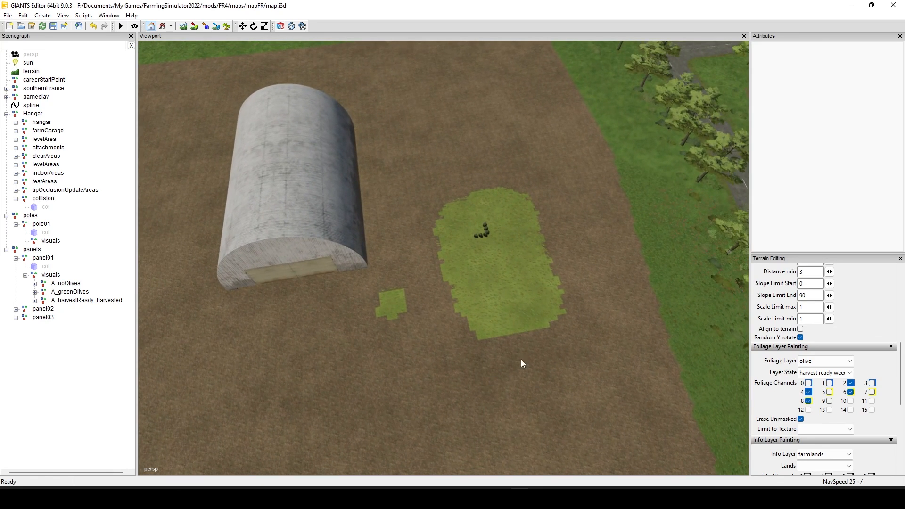